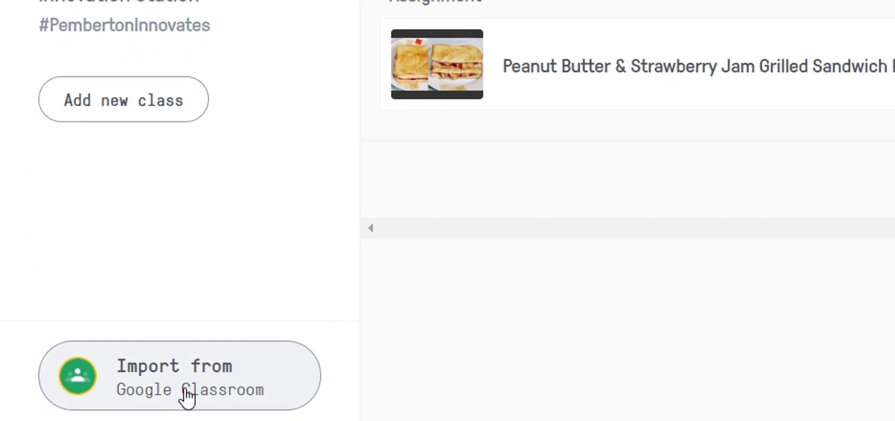
Import Demo Class from Google Classroom into the class list.
click(186, 396)
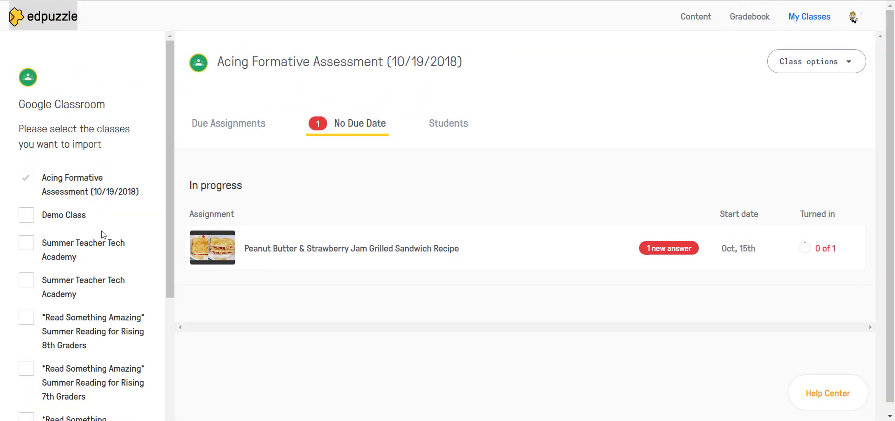
scroll(103, 235, down, 4)
click(28, 42)
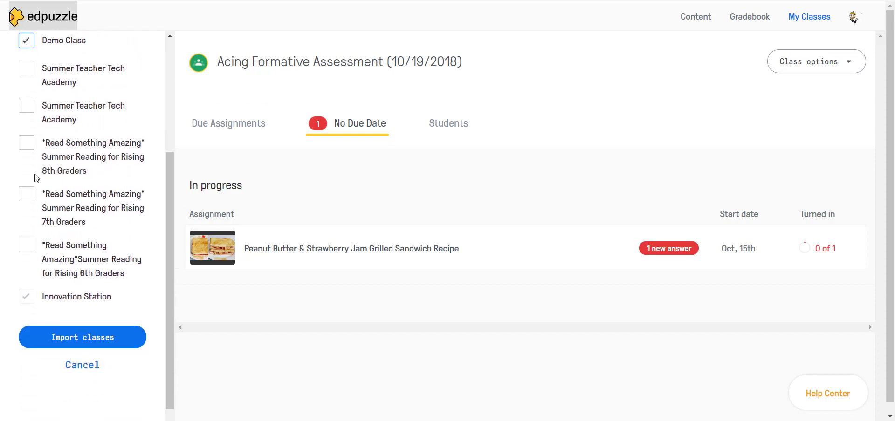
click(53, 343)
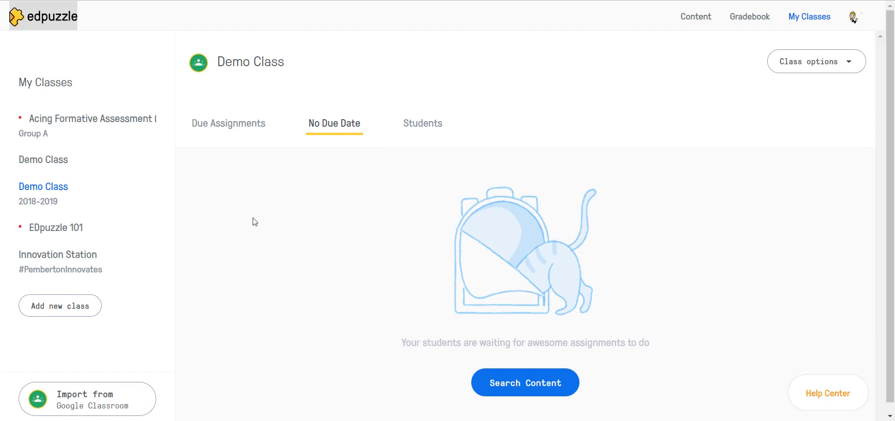
Go from the new class to the content library, open the personal content collection and view the options for adding content.
click(526, 383)
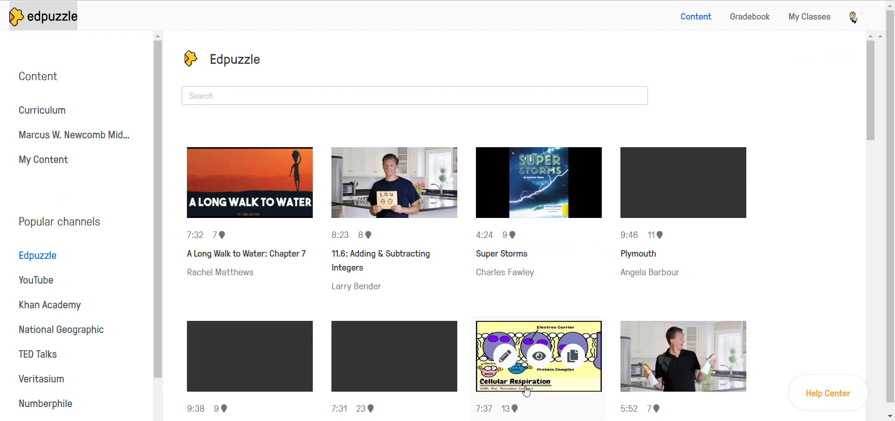
click(56, 167)
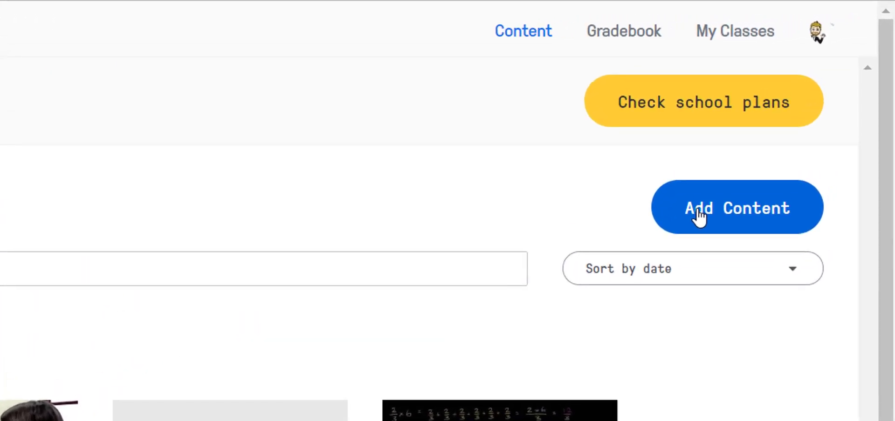
click(789, 112)
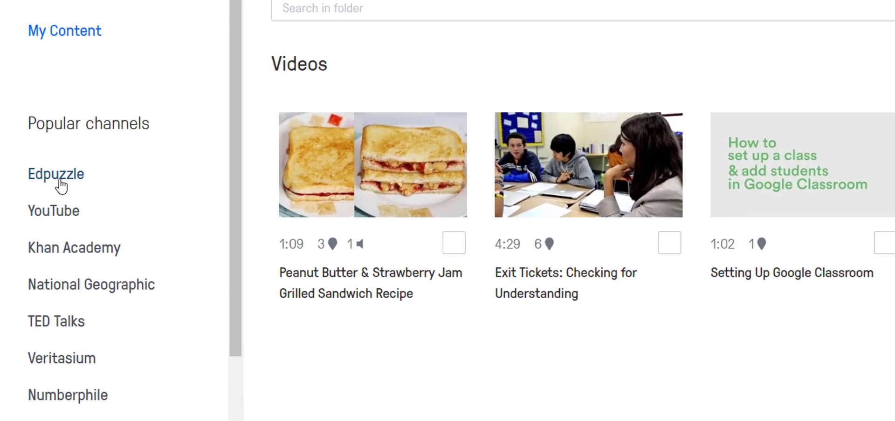
Browse the popular channels Edpuzzle, YouTube, Khan Academy, National Geographic, TED Talks, Veritasium and Crash Course.
click(38, 257)
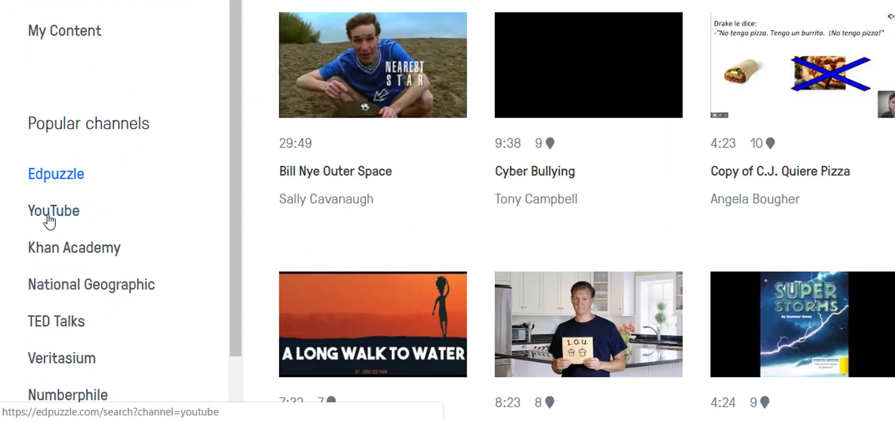
click(48, 220)
click(51, 256)
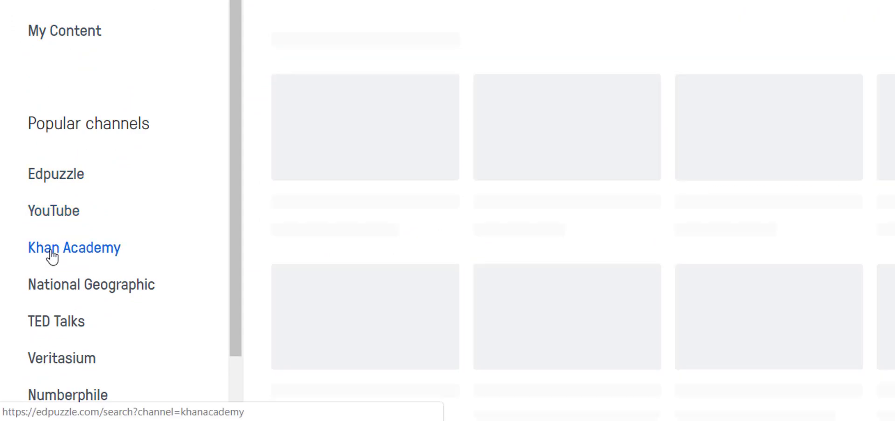
click(56, 287)
scroll(63, 300, down, 2)
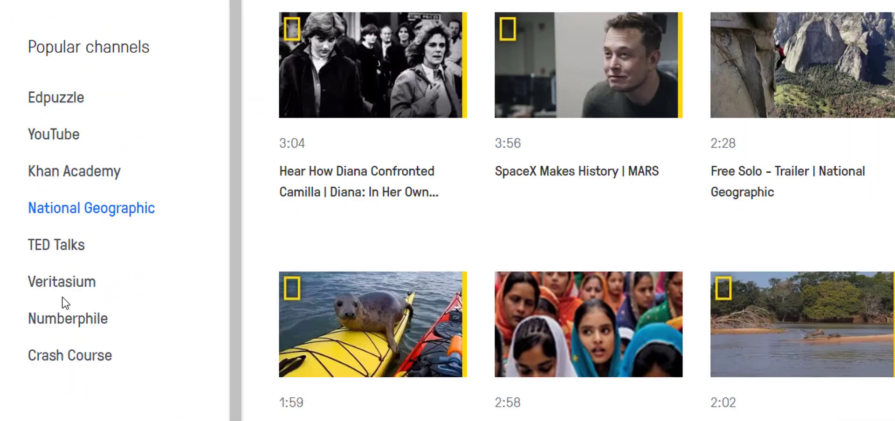
click(44, 250)
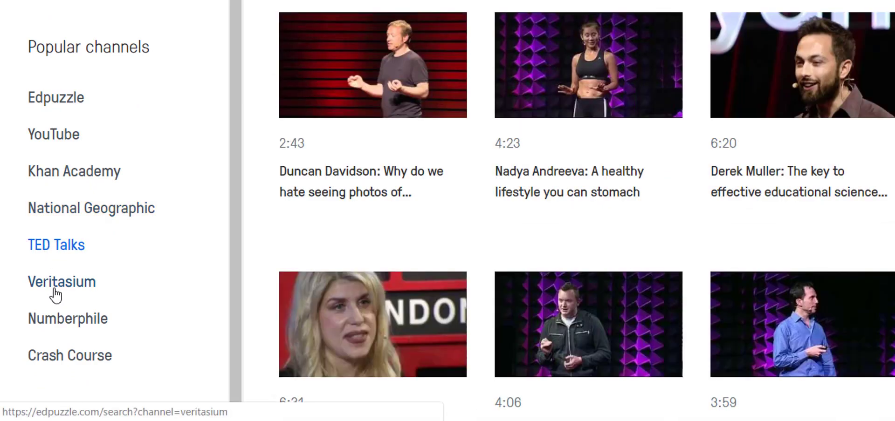
click(54, 290)
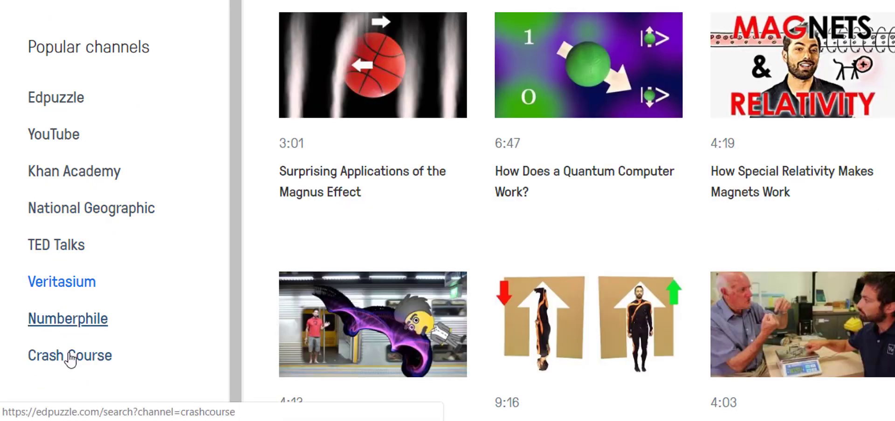
click(70, 356)
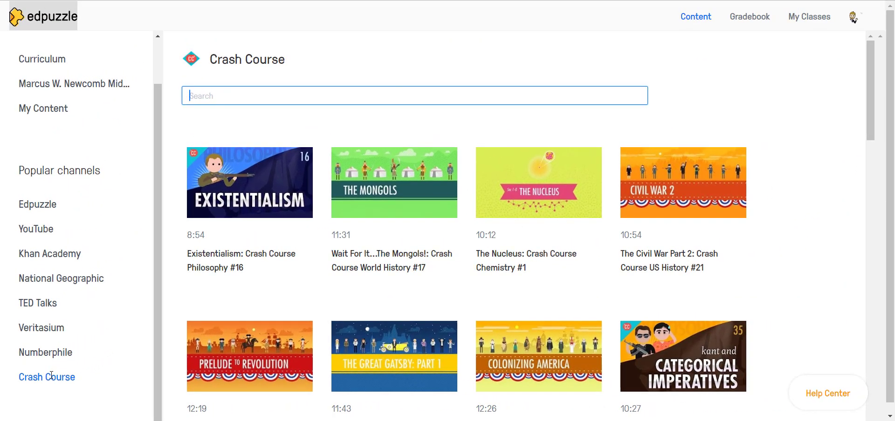
Search the YouTube channel for "google classroom".
click(32, 233)
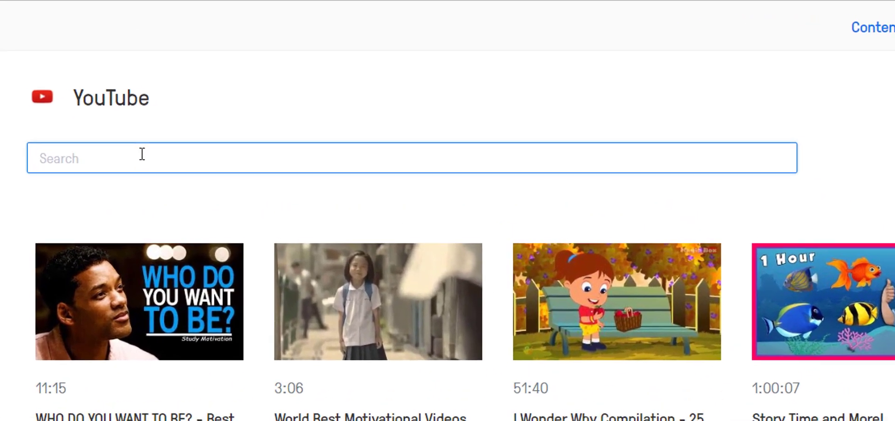
text(goo)
key(BackSpace)
key(BackSpace)
key(BackSpace)
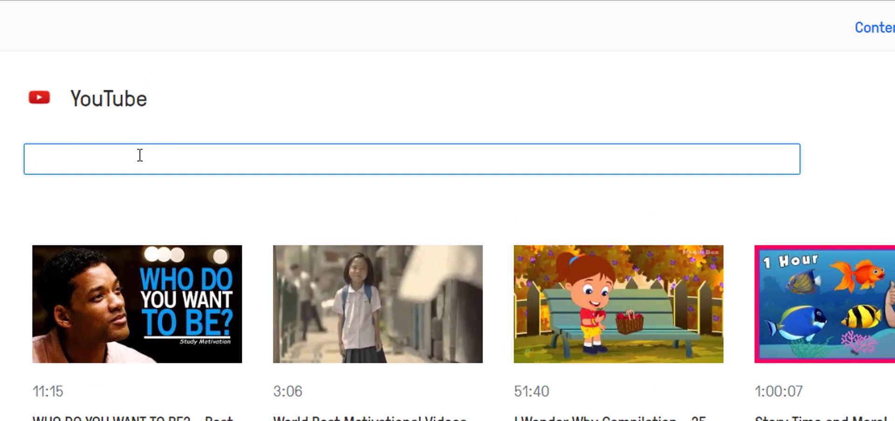
text(google classroom)
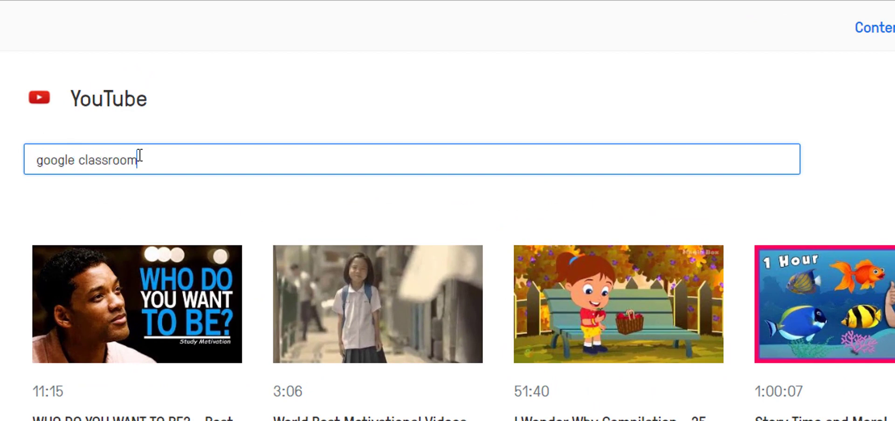
Open the video "NEW 2018 Google Classroom Updates (detailed overview)" for editing and crop it to end at 02:01.
mouse_move(611, 361)
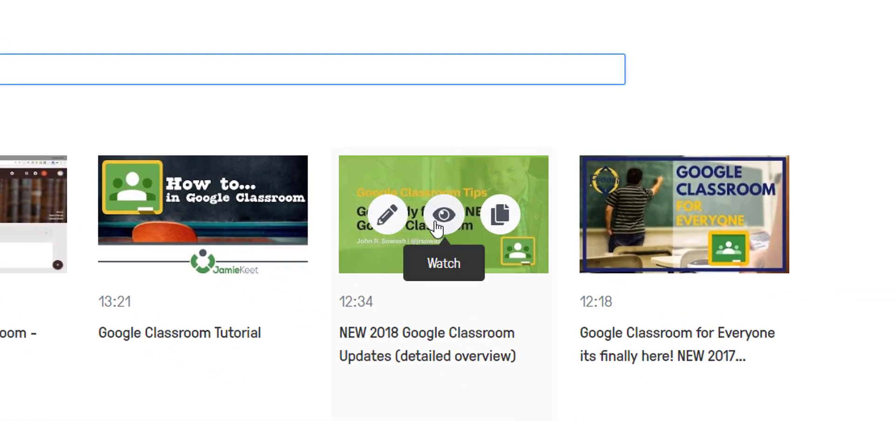
click(386, 228)
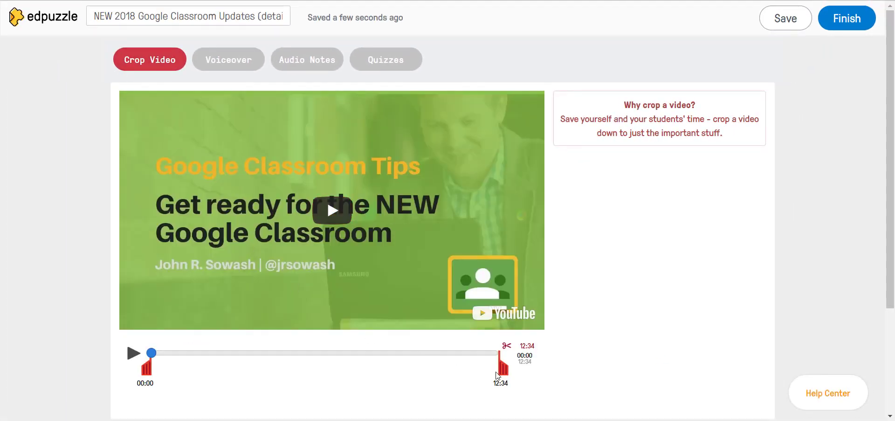
drag(502, 371, 209, 387)
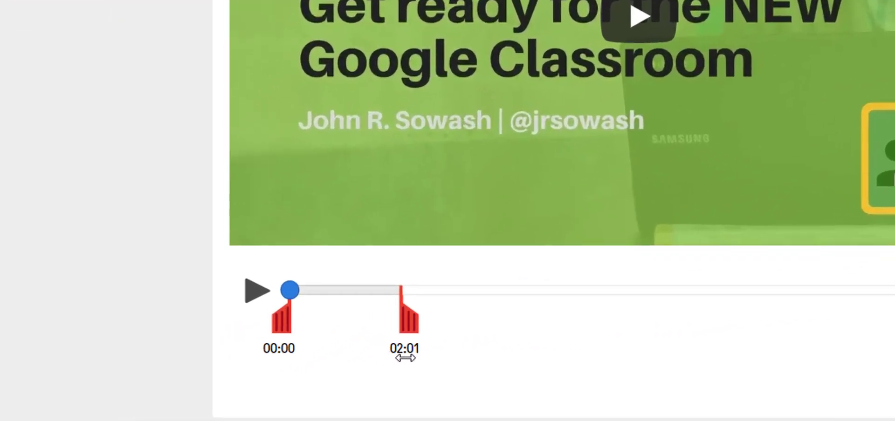
drag(405, 358, 405, 358)
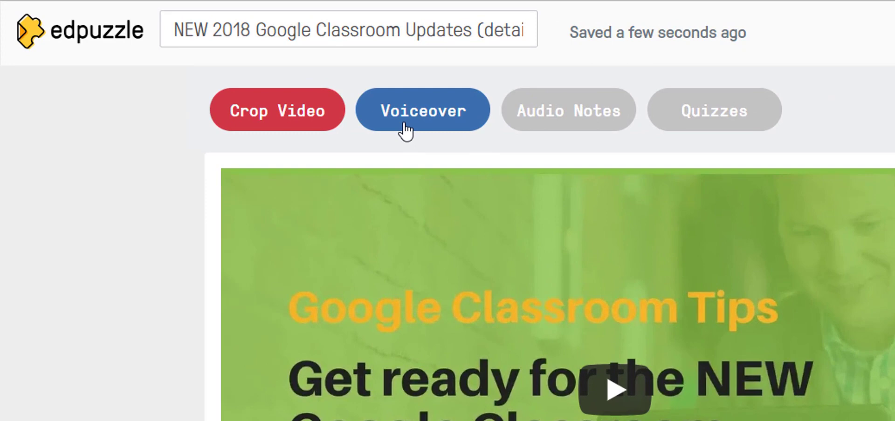
Open the voiceover editor for the cropped video and briefly run its playback.
click(403, 125)
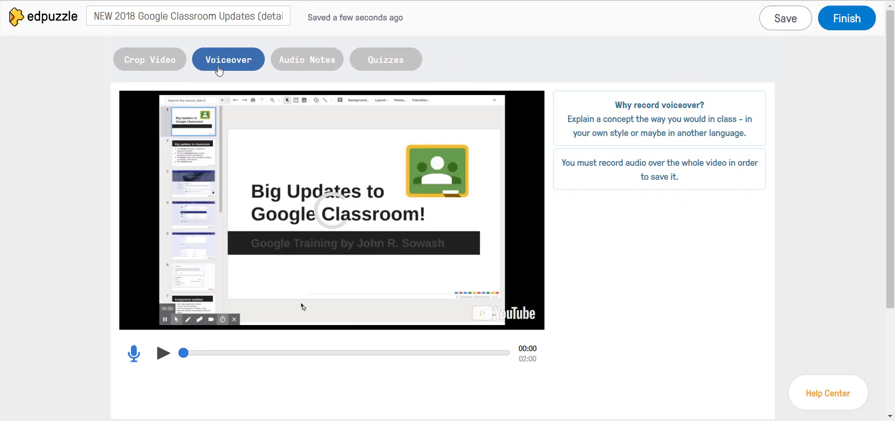
click(163, 353)
click(160, 355)
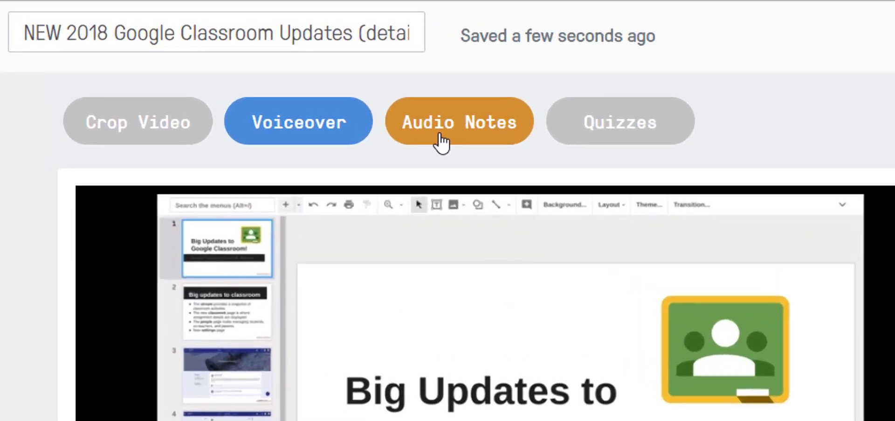
Record an audio note at 00:20 on the video timeline.
click(440, 136)
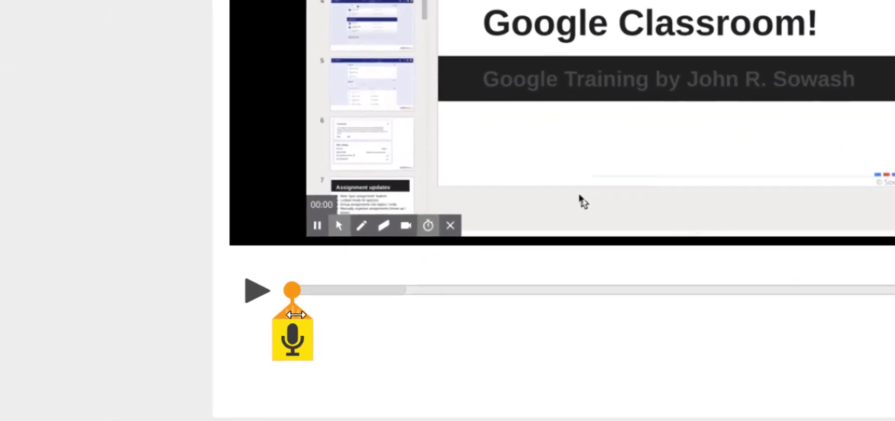
mouse_move(295, 315)
mouse_down()
mouse_move(445, 313)
mouse_move(411, 309)
mouse_up()
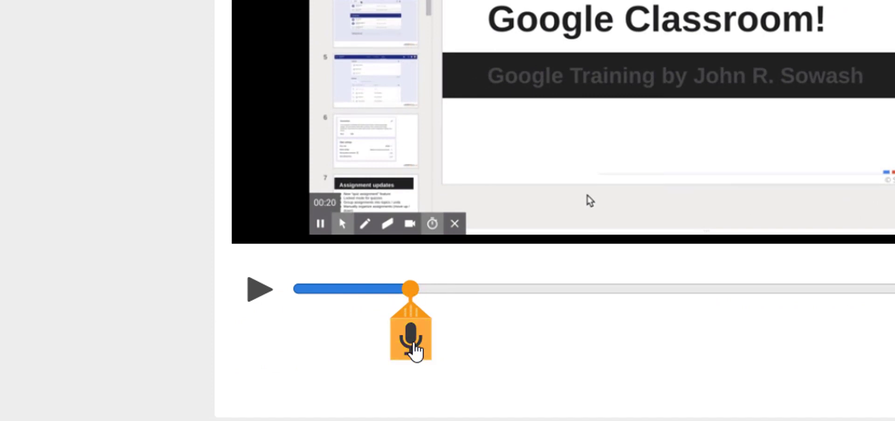
click(412, 343)
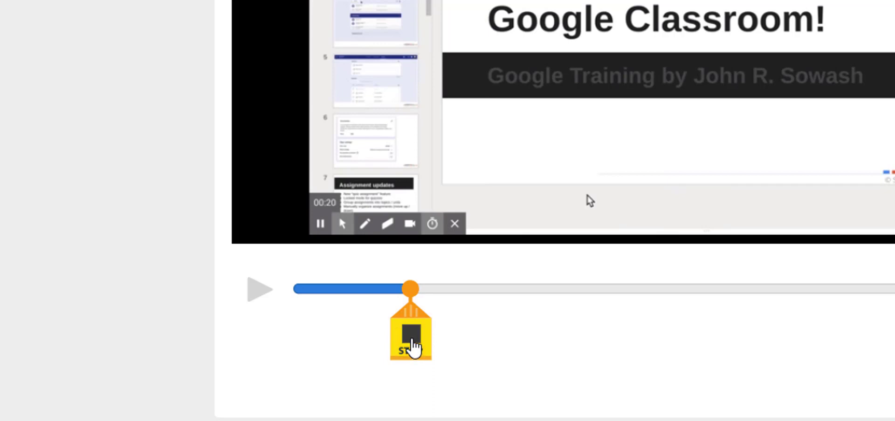
click(412, 347)
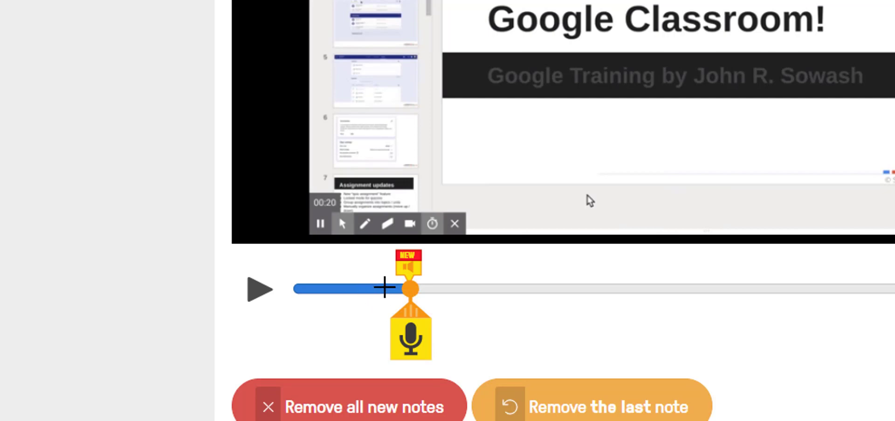
Play the video from 00:15 to check the recorded audio note, then stop playback.
click(385, 287)
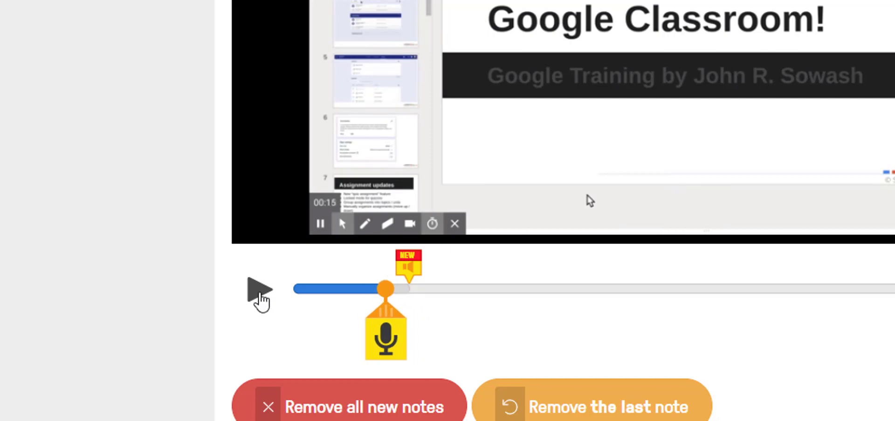
click(260, 291)
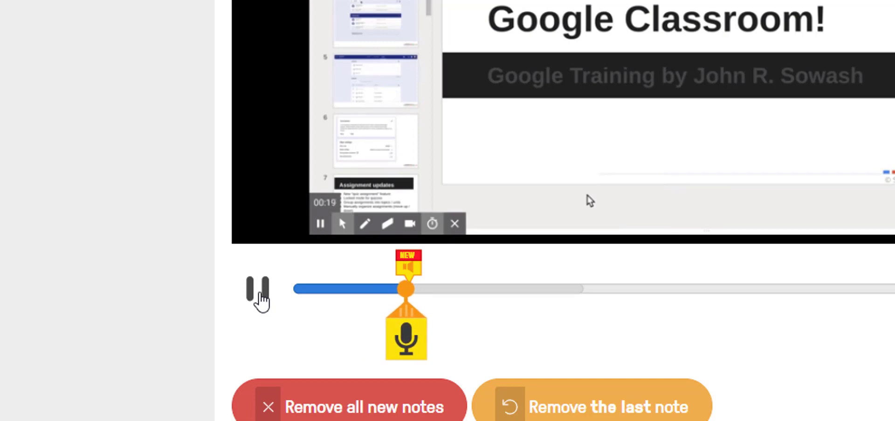
click(259, 291)
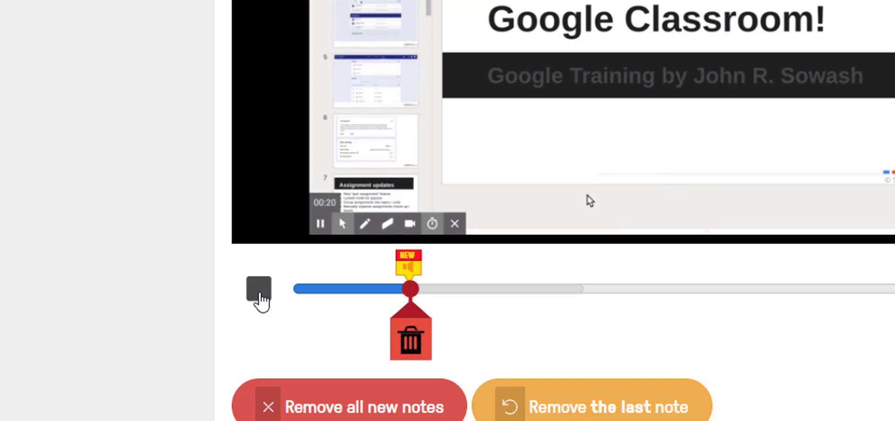
click(260, 290)
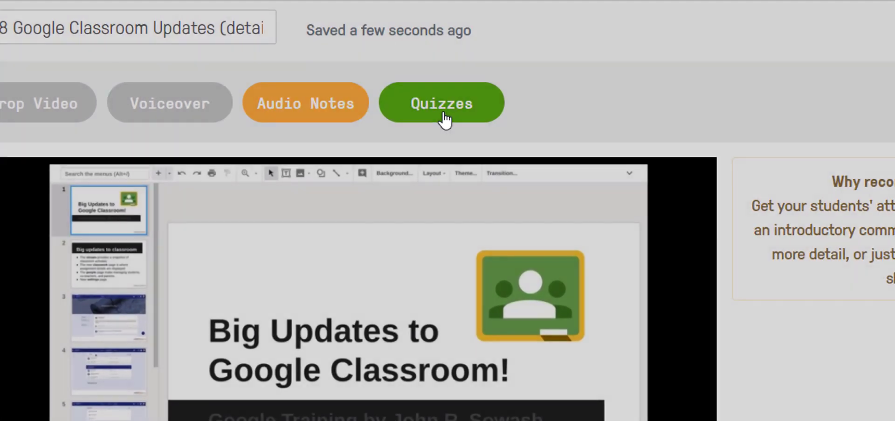
Add an open-ended quiz question at 00:25 on the video timeline.
click(391, 69)
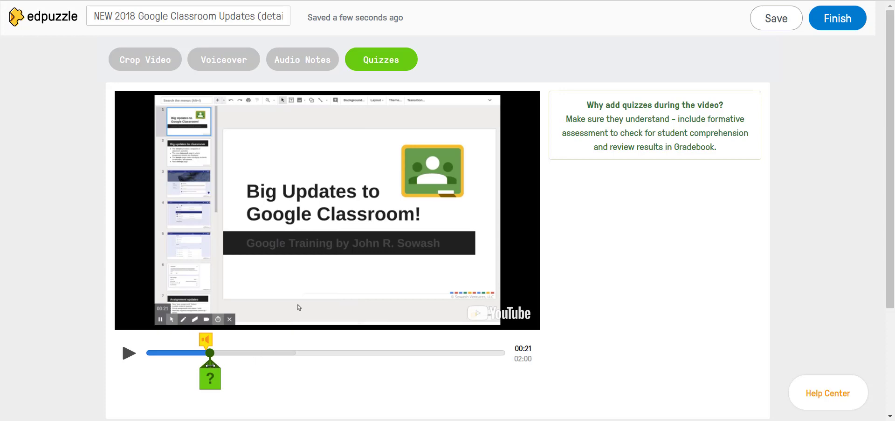
mouse_move(210, 366)
mouse_down()
mouse_move(222, 366)
mouse_move(189, 364)
mouse_move(225, 363)
mouse_up()
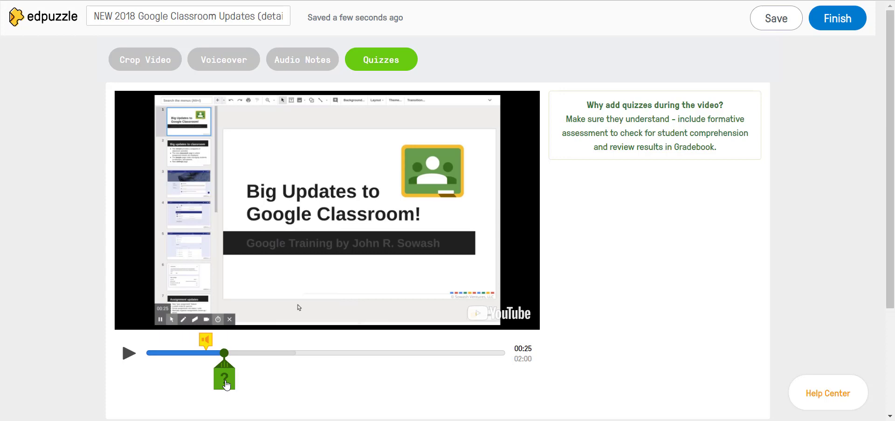
click(225, 385)
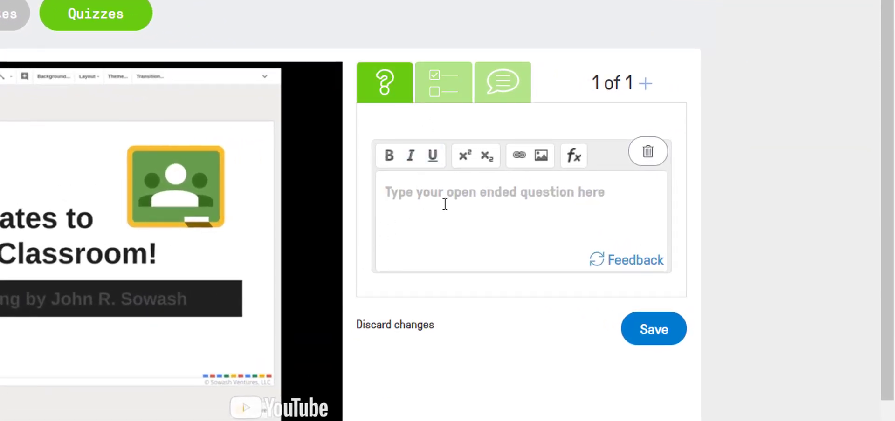
Look at the multiple-choice and comment types for the quiz item, then return to the open-ended type.
click(442, 97)
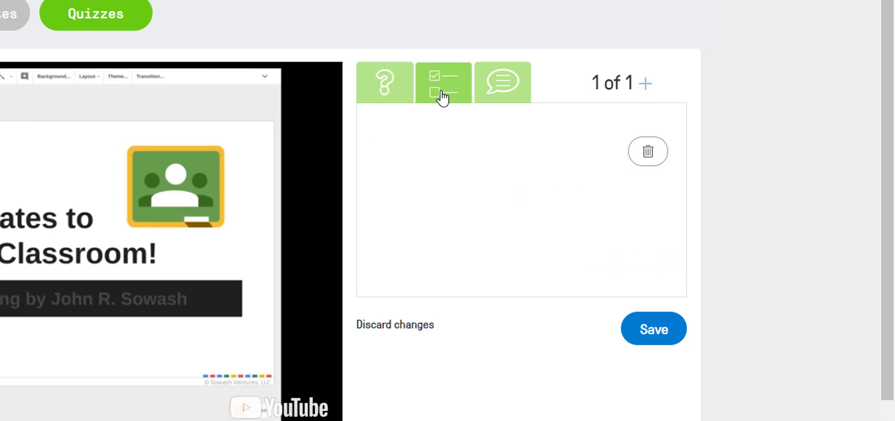
click(491, 94)
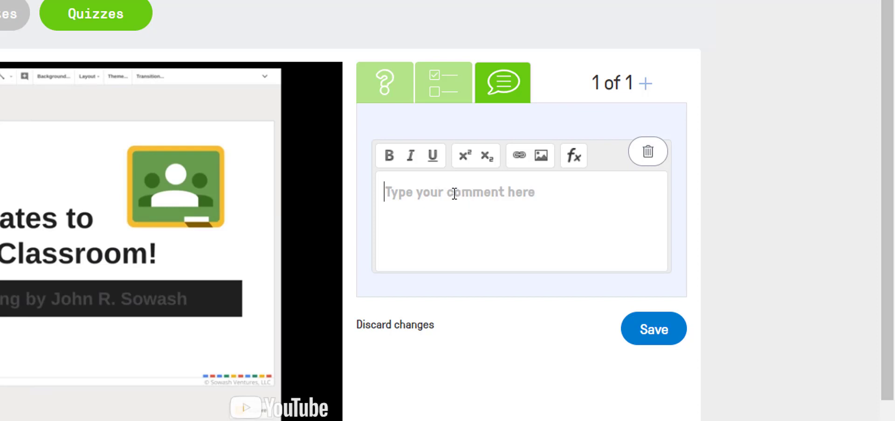
click(391, 100)
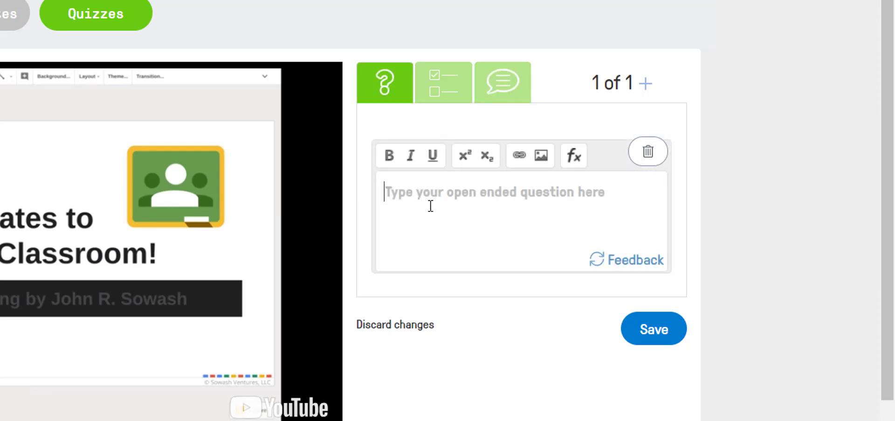
Write the open-ended question "What is your favorite feature of Google Classroom?" and look at its feedback field.
text(What is y)
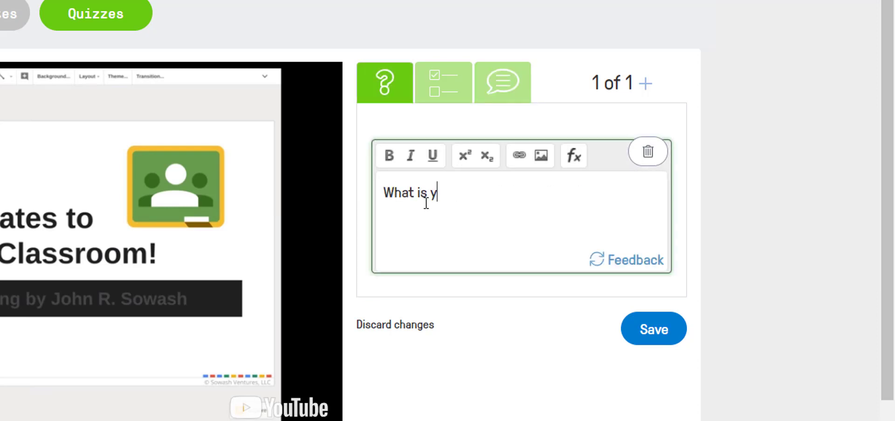
text(our favorite feature of Google Classroom?)
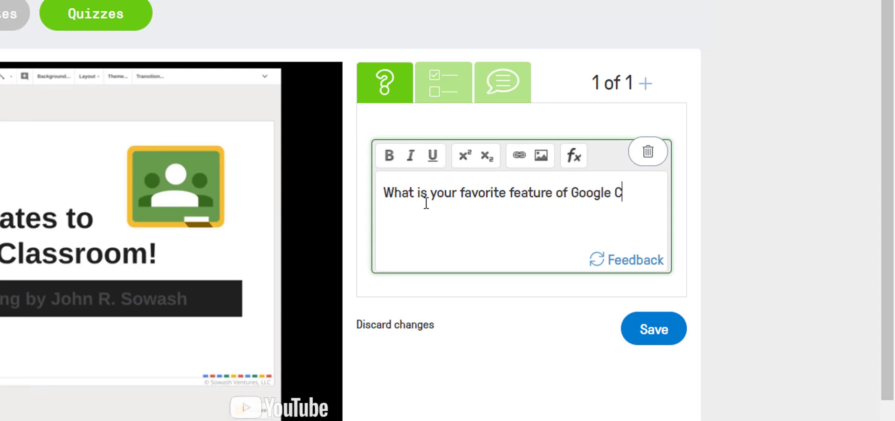
click(609, 268)
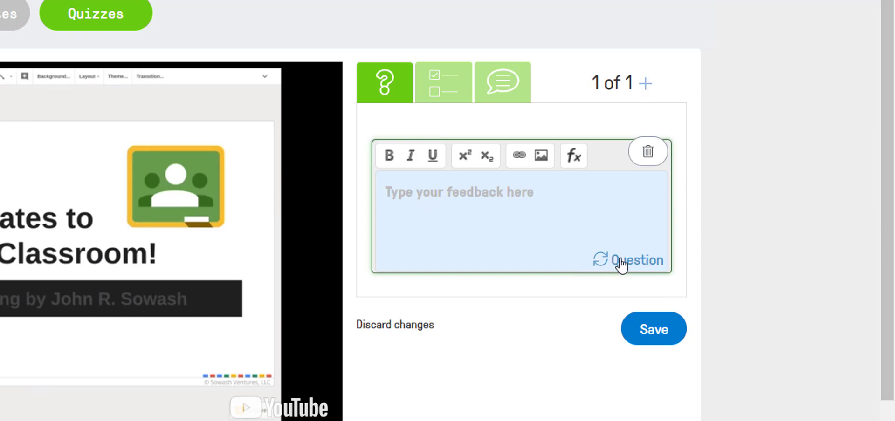
click(625, 260)
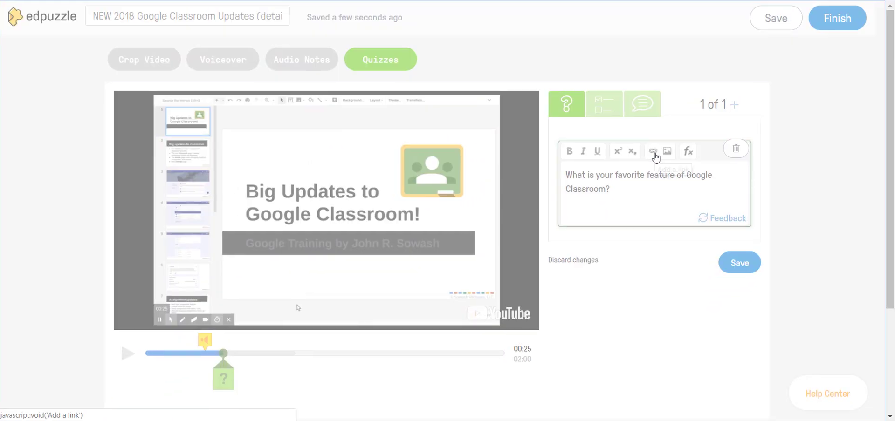
Look at the formatting, image and equation options for the open-ended question without inserting anything.
click(578, 155)
click(584, 275)
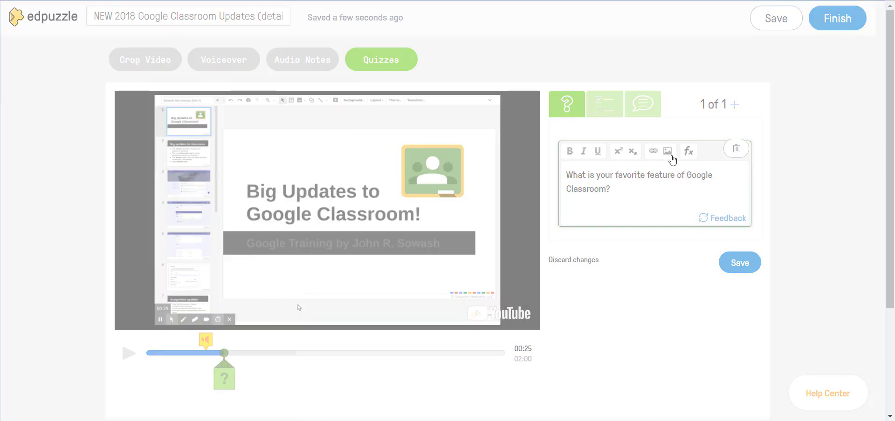
click(671, 158)
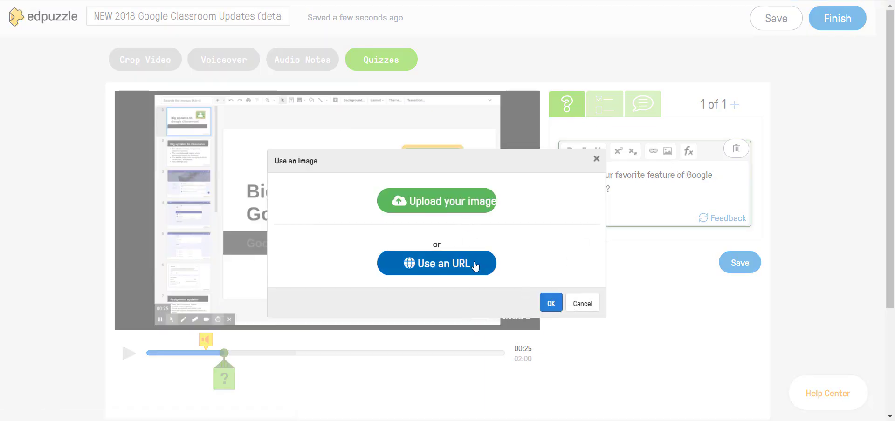
click(582, 304)
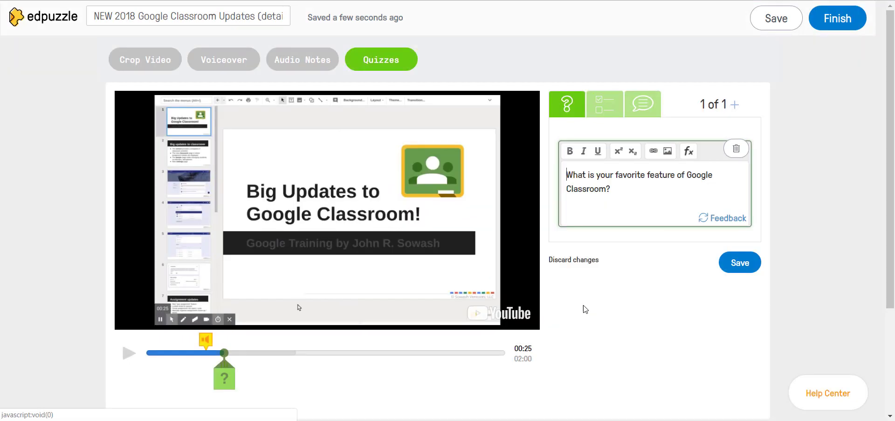
click(689, 152)
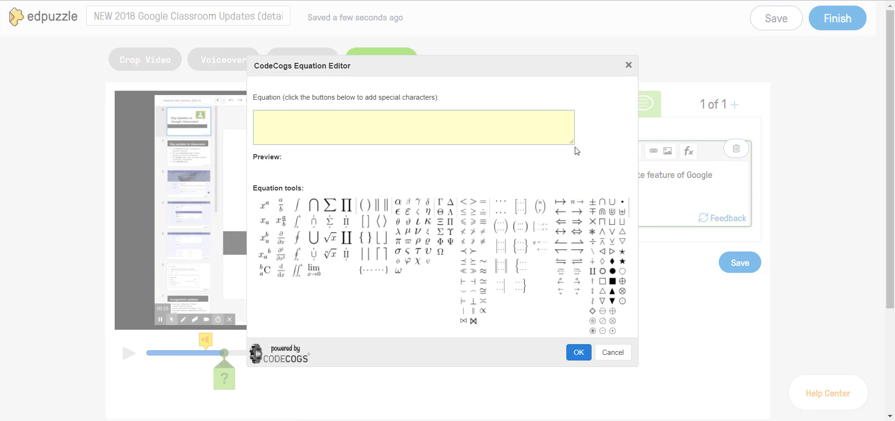
click(628, 65)
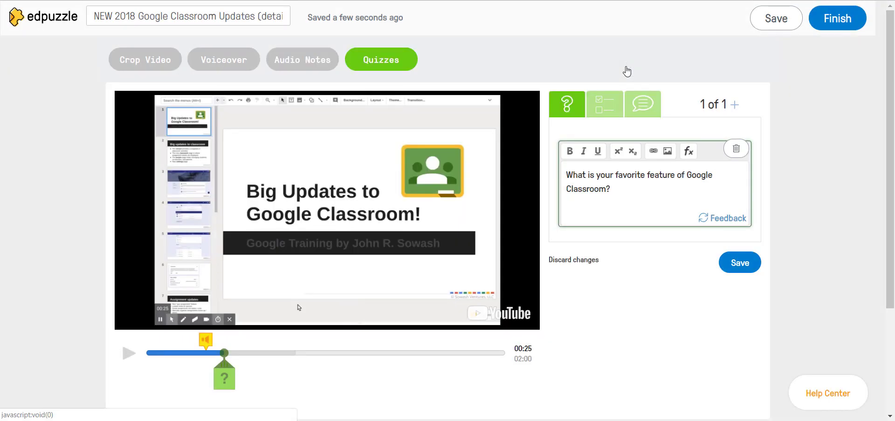
Save the open-ended question and preview it in the video, pausing playback at 00:28.
click(739, 263)
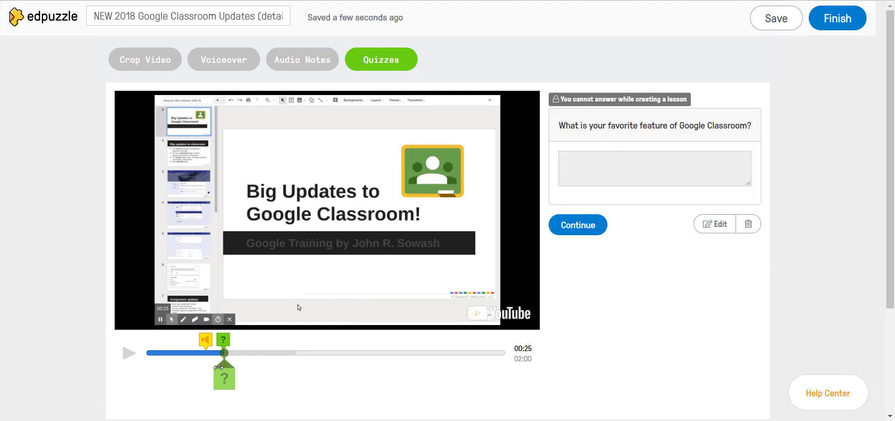
drag(223, 366, 216, 365)
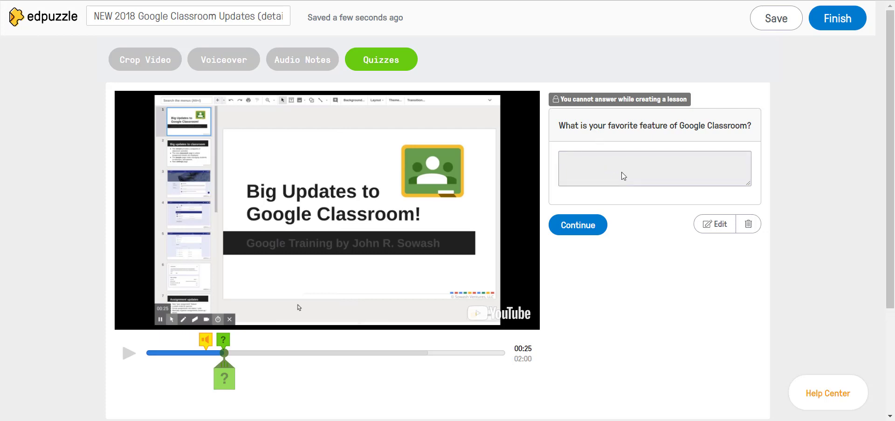
click(589, 226)
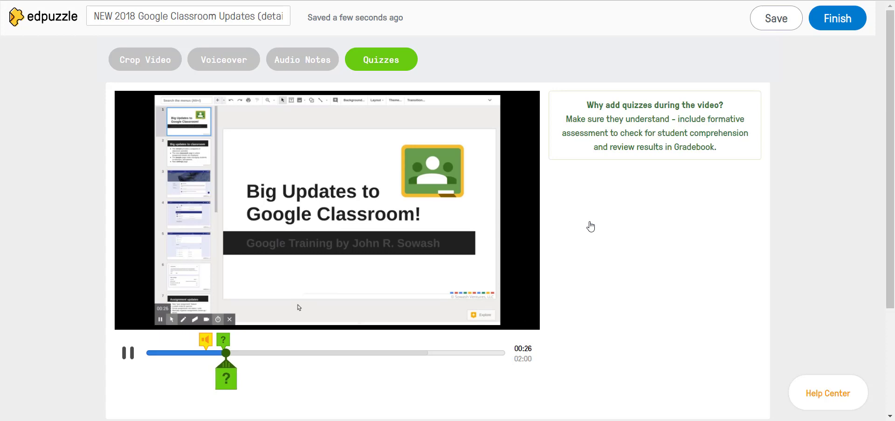
click(126, 355)
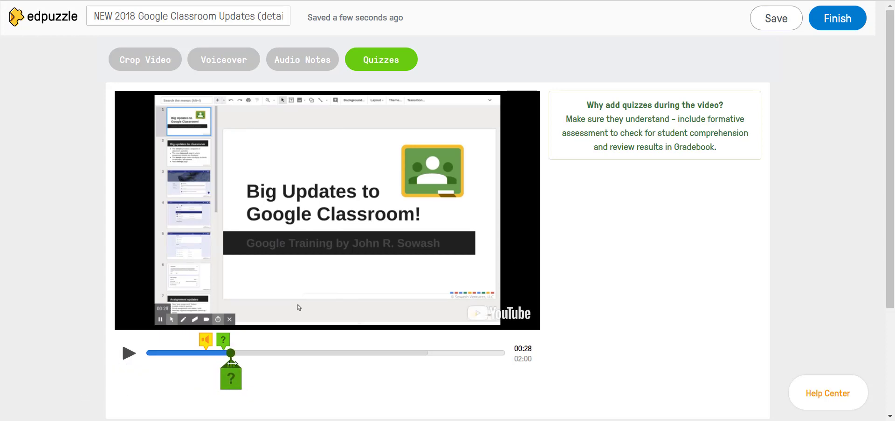
Add a multiple-choice question at 00:44 on the timeline asking "What is one of the four major updates to Classroom?".
mouse_move(232, 356)
mouse_down()
mouse_move(278, 357)
mouse_move(286, 384)
mouse_up()
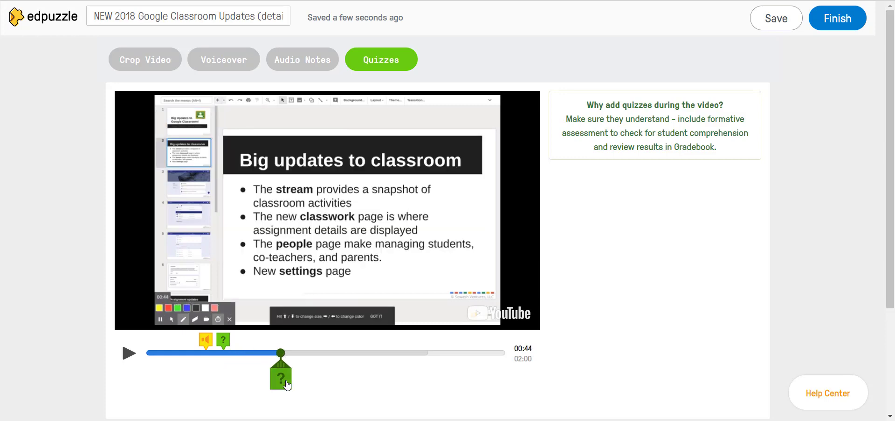
click(282, 380)
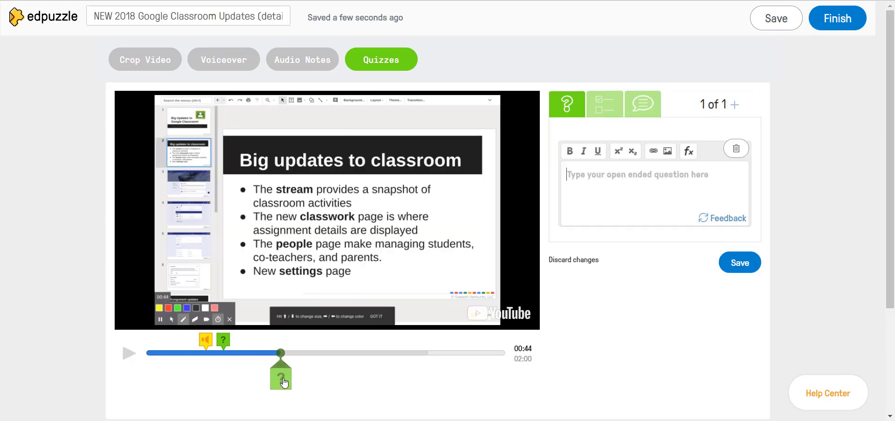
click(606, 111)
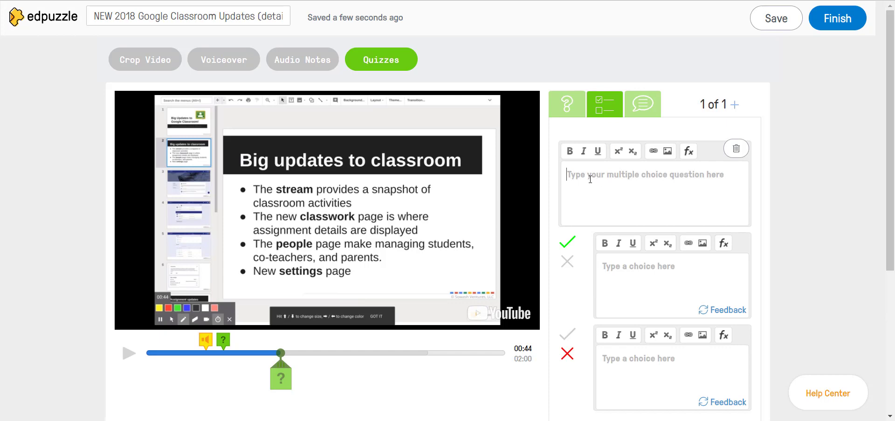
click(589, 179)
text(What is one of the four)
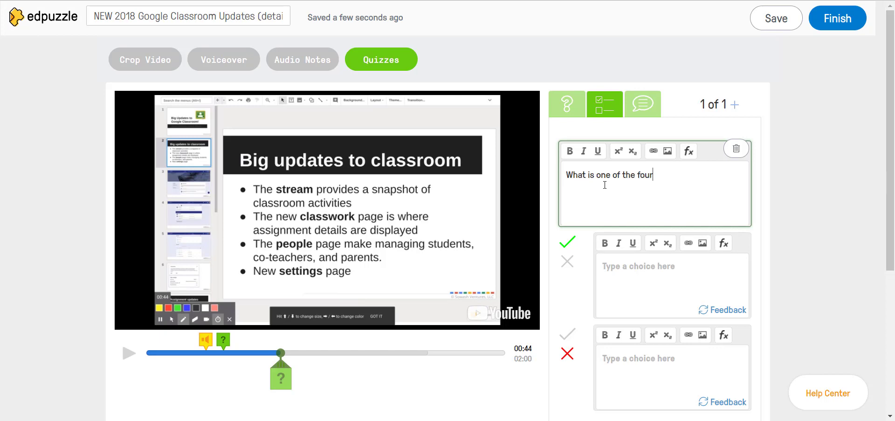
text( major updates to Classroom?)
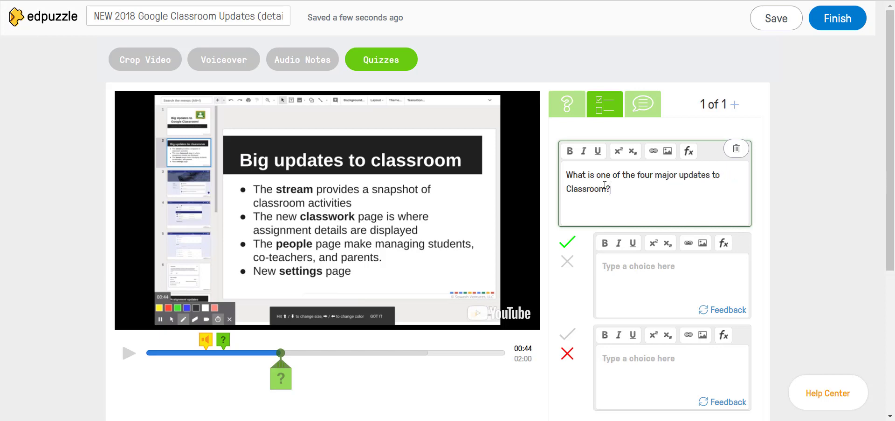
Enter the first two answer choices: "The stream provides a snapshot of classroom activities" and "Google Classroom does your homework for you.".
text(The stream provides a snap)
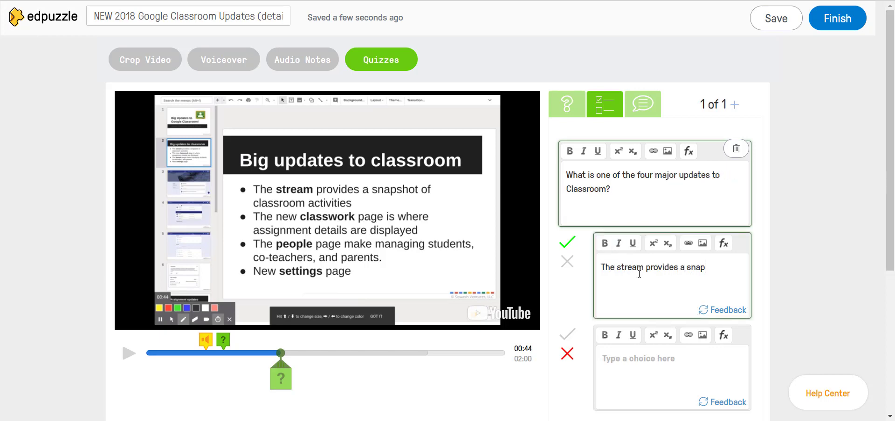
text(shot of classroom activi)
scroll(642, 273, down, 1)
click(635, 317)
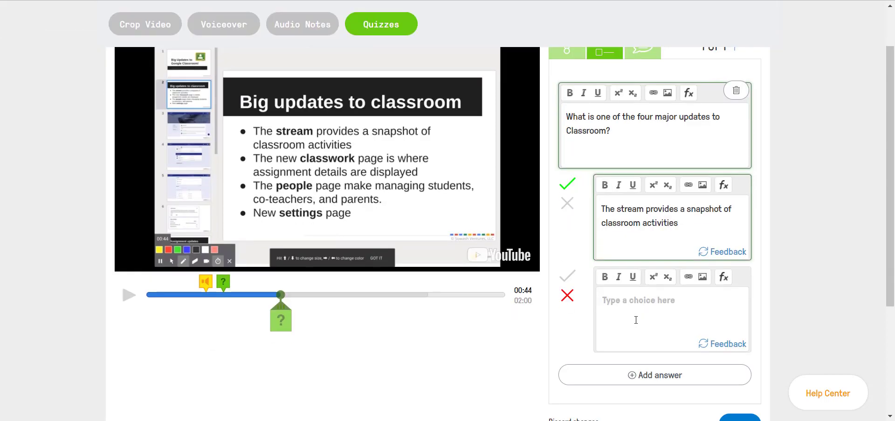
text(Google Classroom does your homework for you.)
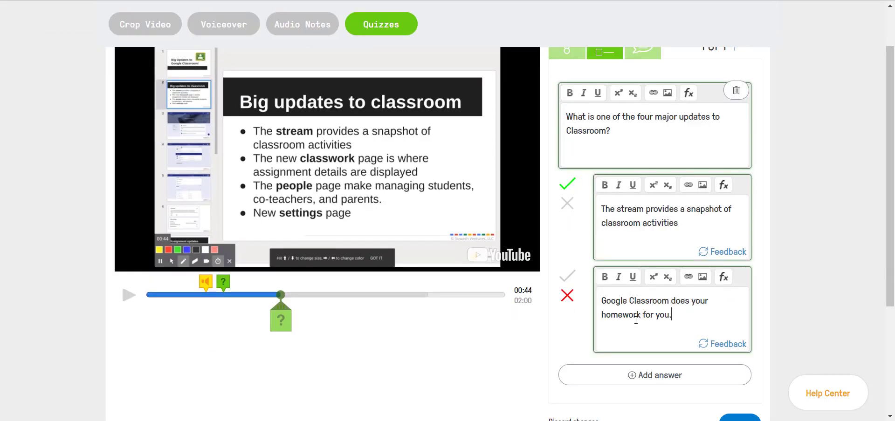
Add a third answer choice reading "Nothing. Google Classroom is the same as it was last year.".
click(667, 375)
scroll(656, 338, down, 1)
click(656, 337)
text(Nothing.)
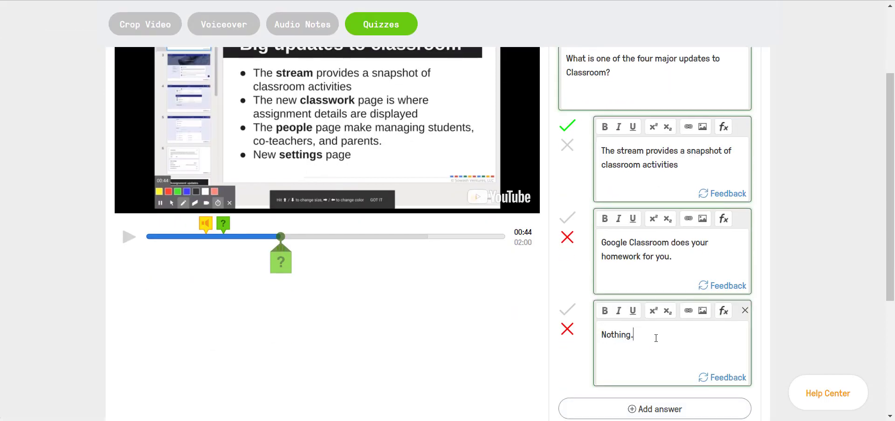
text( Google Classroom is the same as it was last year.)
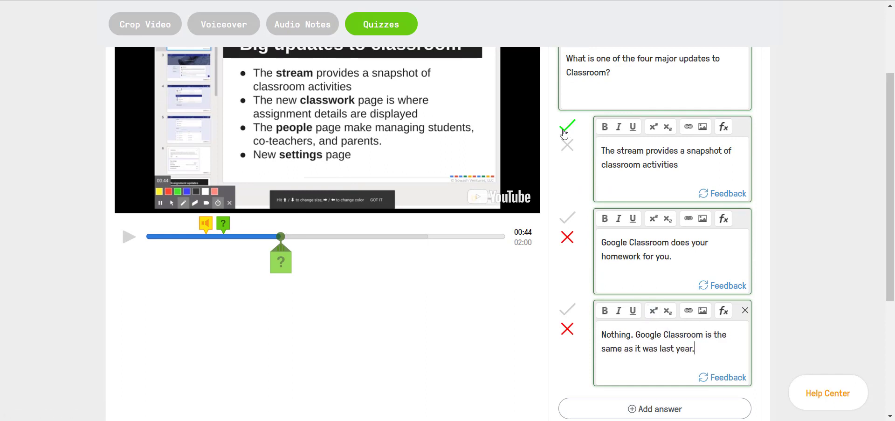
Try different correct and incorrect marks on the three answers, then restore the stream answer as the only correct one.
click(567, 146)
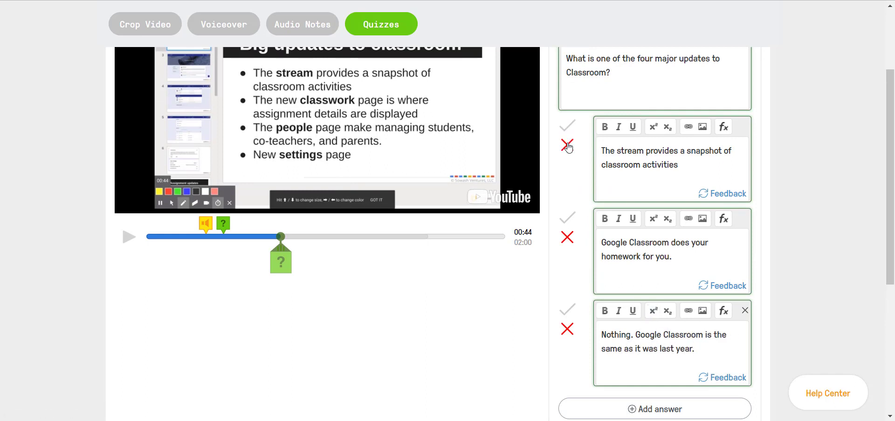
click(567, 218)
click(567, 312)
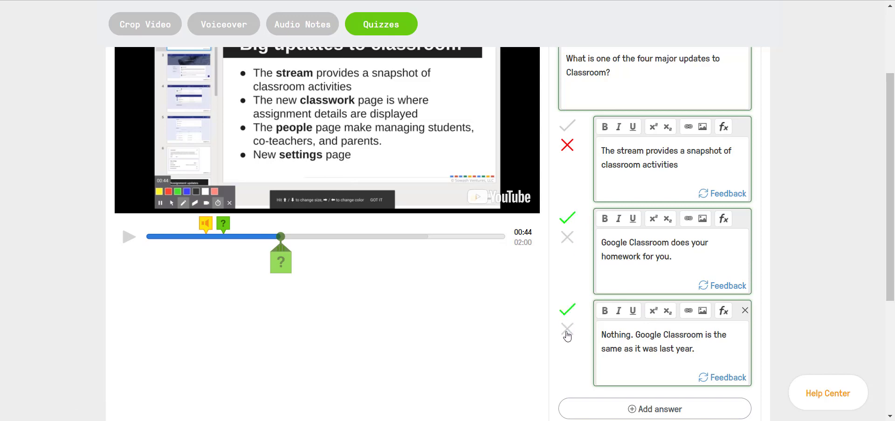
click(567, 330)
click(568, 242)
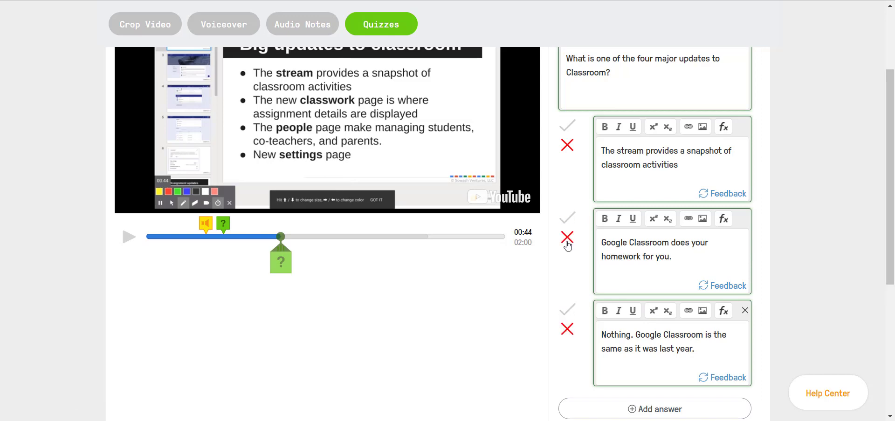
click(568, 127)
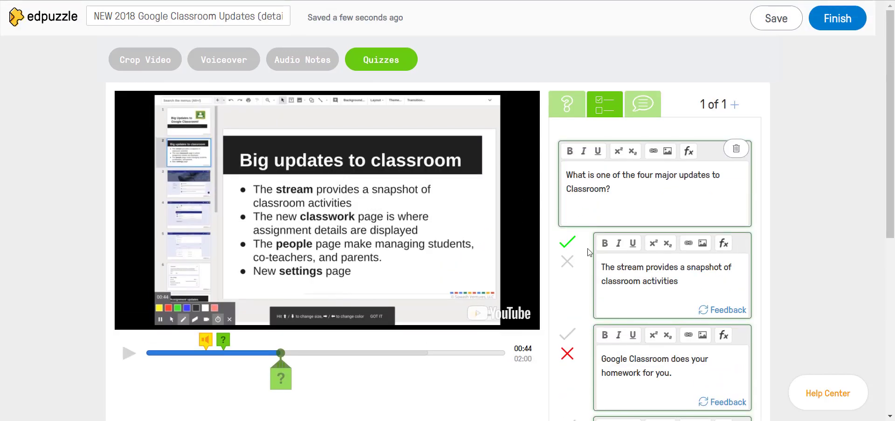
Review the multiple-choice question with its three answers and save it.
scroll(590, 252, down, 1)
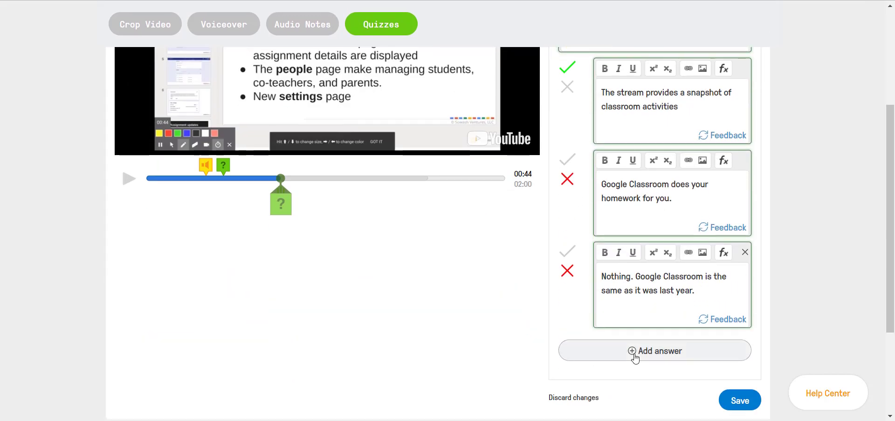
scroll(634, 378, up, 3)
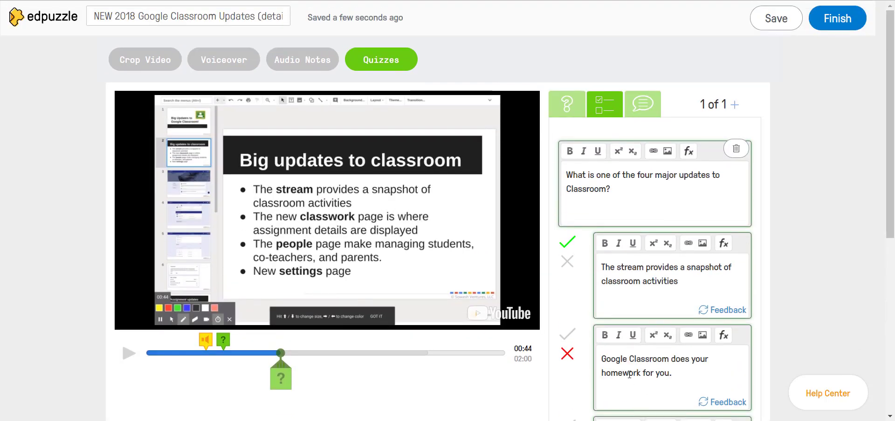
scroll(618, 331, down, 1)
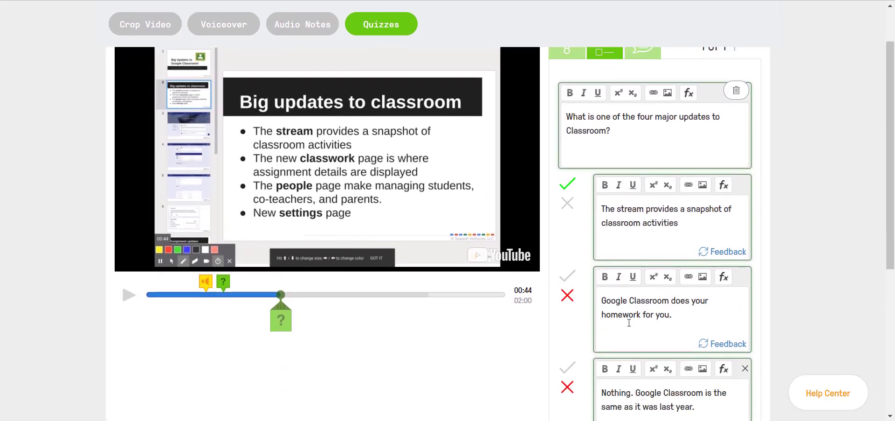
scroll(629, 323, up, 1)
scroll(635, 308, down, 2)
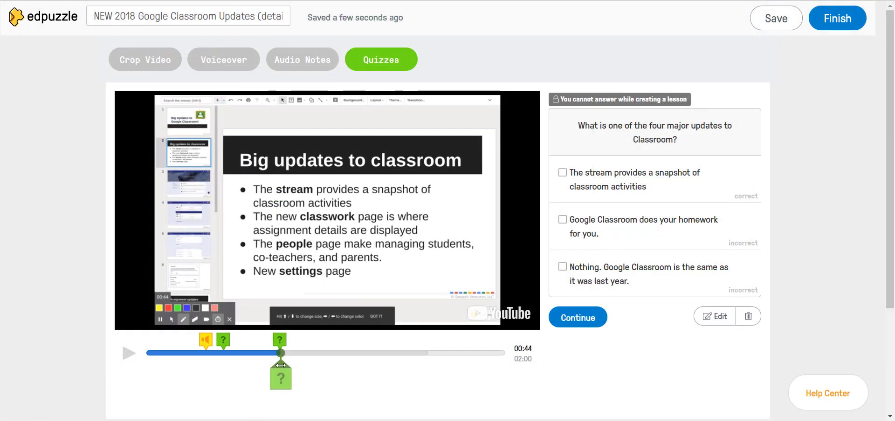
Add a quiz item at 01:01 on the video timeline and set its type to comment.
drag(280, 365, 326, 365)
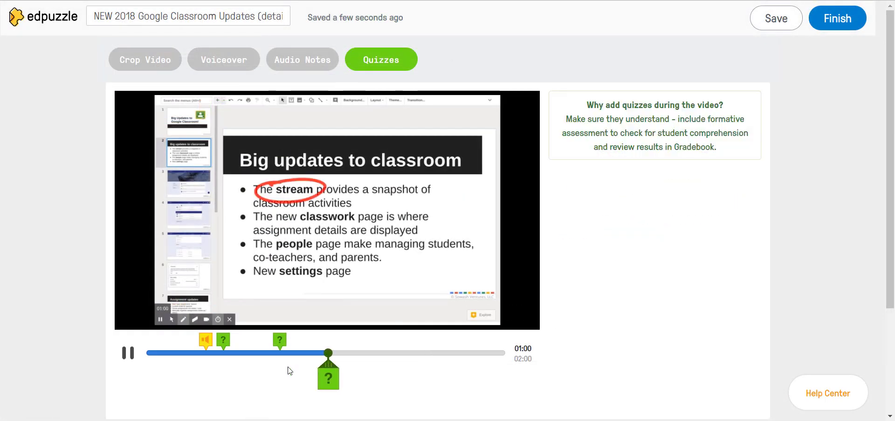
click(129, 355)
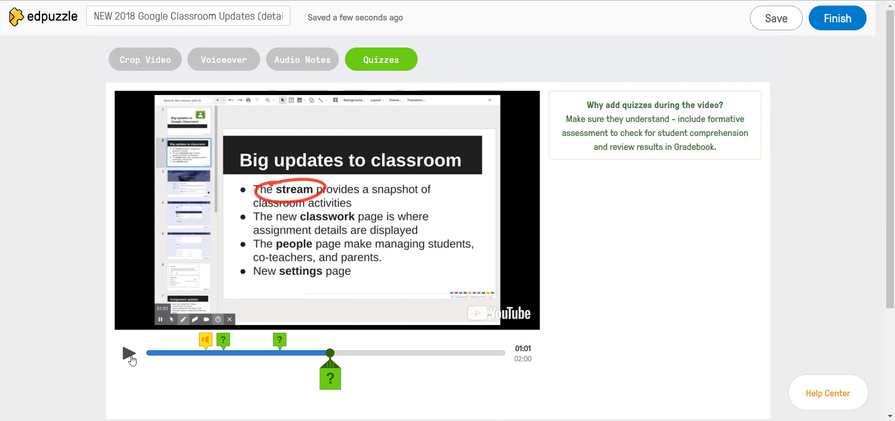
click(330, 378)
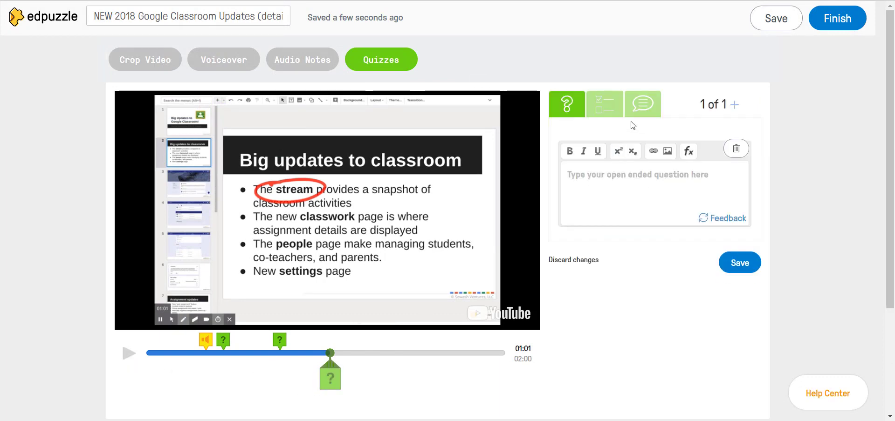
click(646, 106)
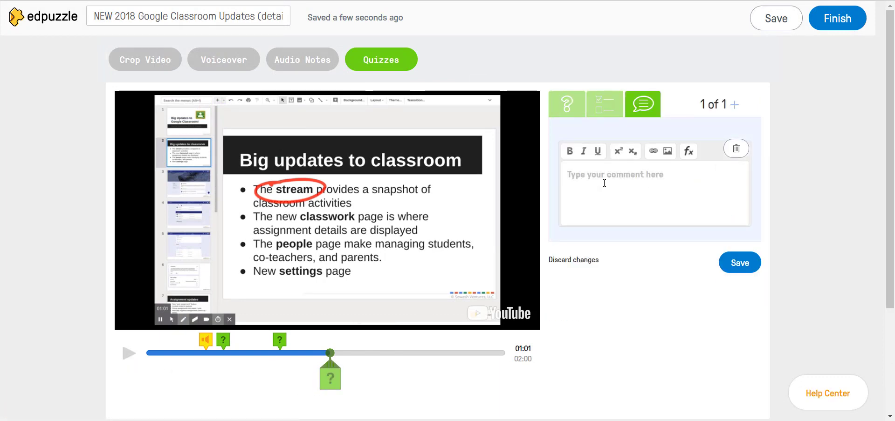
Write the comment "Pay attention to this part here!" for the 01:01 item and save it.
click(604, 183)
text(Pay attention to this part here!)
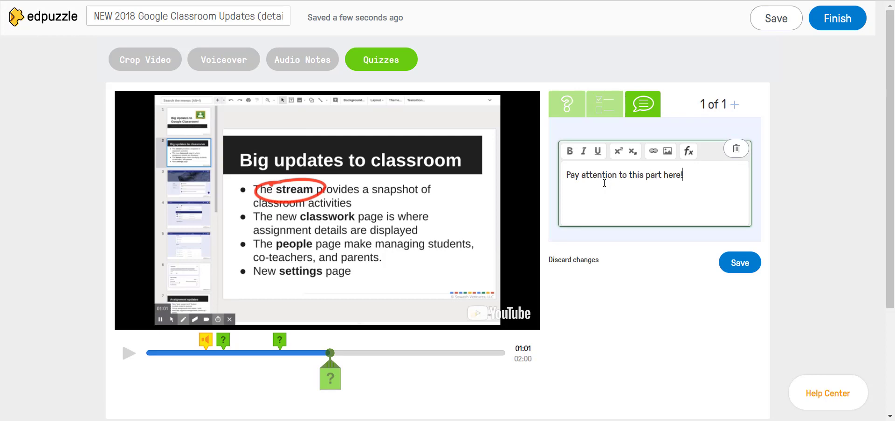
click(733, 266)
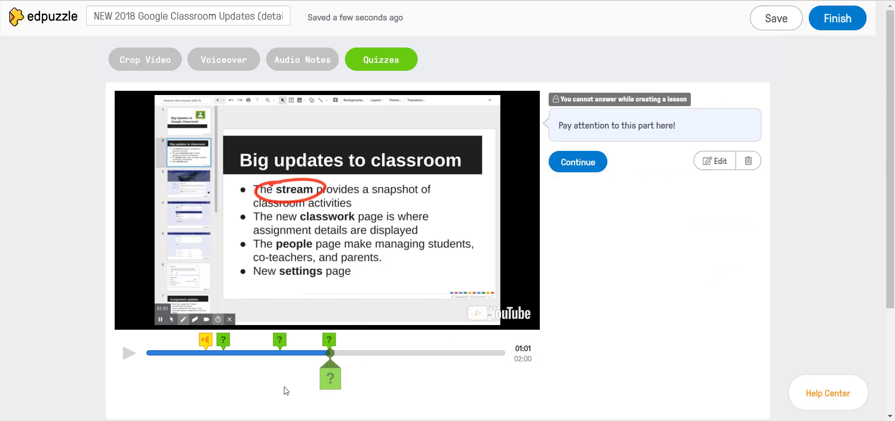
drag(327, 365, 314, 366)
Finish the lesson and assign it to the first Demo Class with no due date.
click(828, 28)
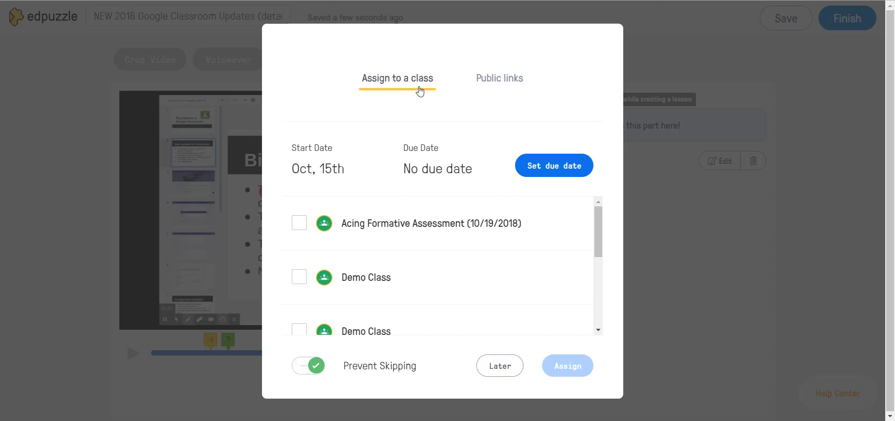
click(301, 281)
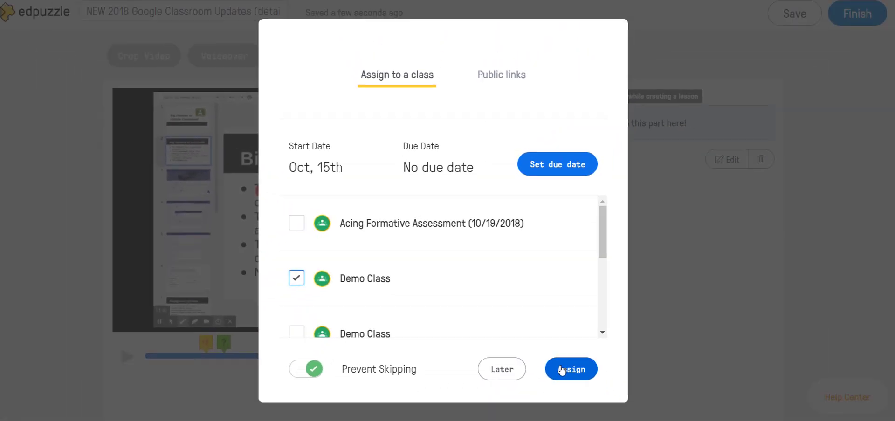
click(561, 369)
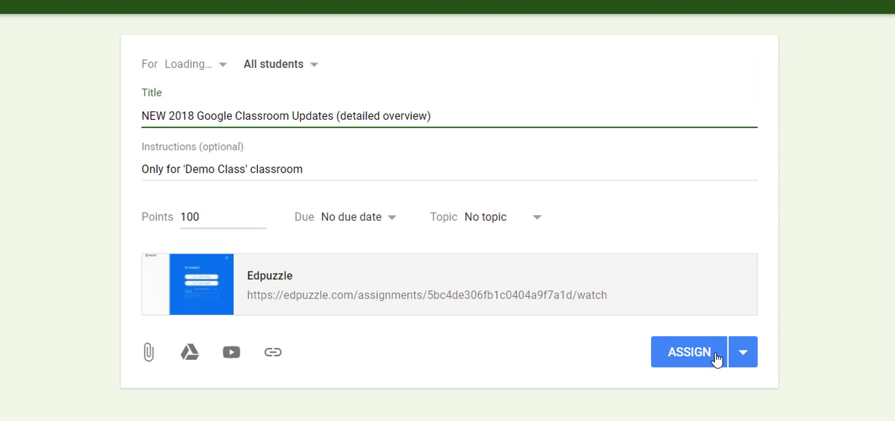
Open the posting options of the Google Classroom assignment and choose to schedule it.
click(744, 359)
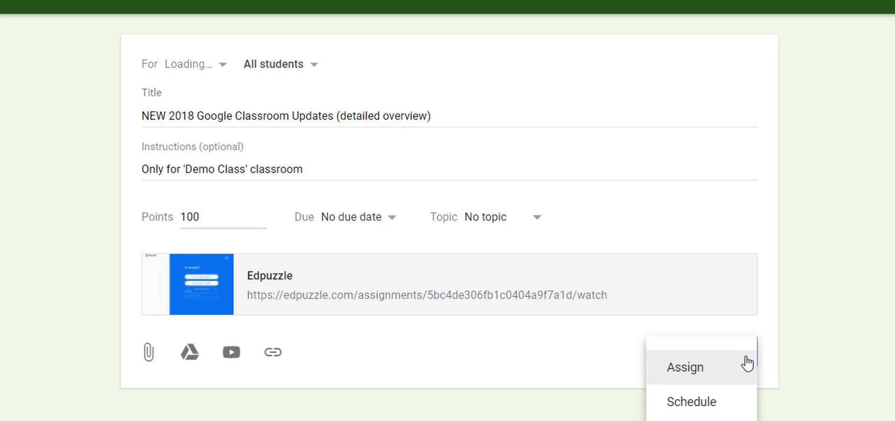
click(730, 405)
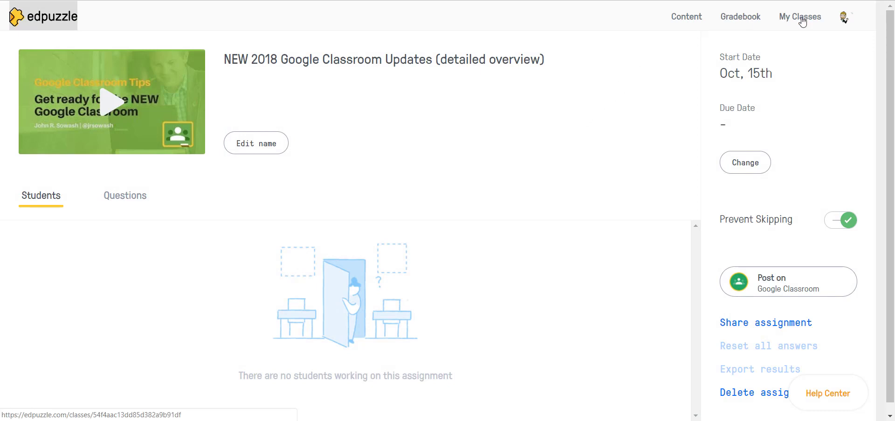
Show the Edpuzzle gradebook for the Acing Formative Assessment (10/19/2018) class.
click(744, 21)
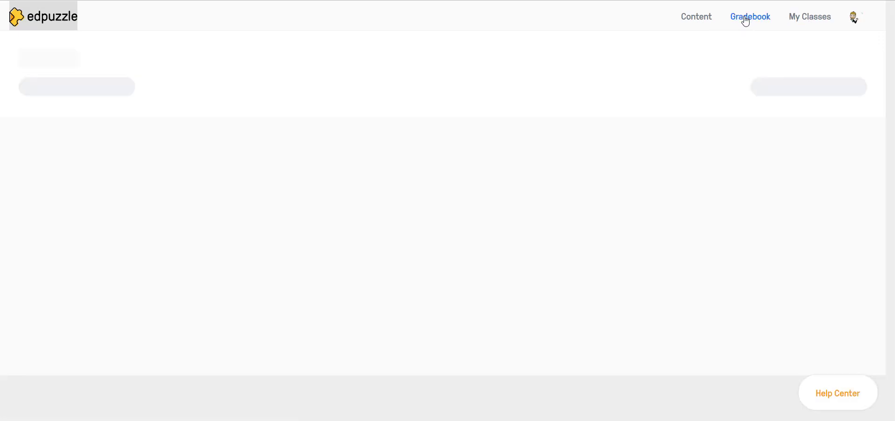
click(68, 93)
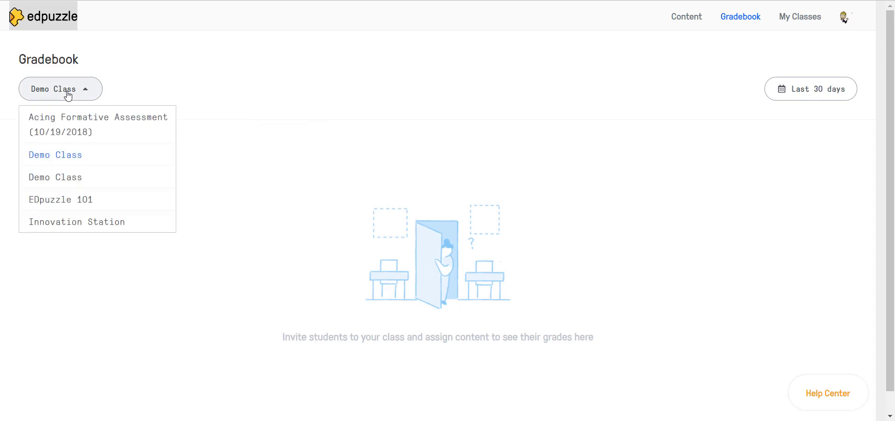
click(68, 122)
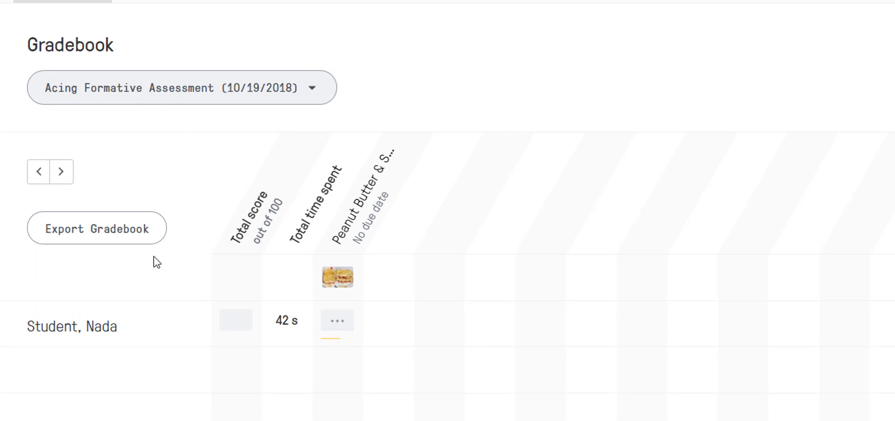
Open the listed student's results for the Peanut Butter & Strawberry Jam Grilled Sandwich Recipe assignment and view the submitted answers.
click(76, 337)
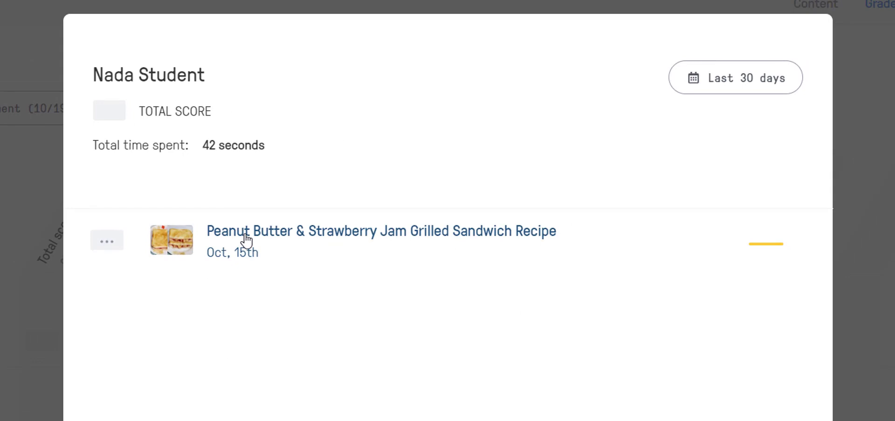
click(246, 235)
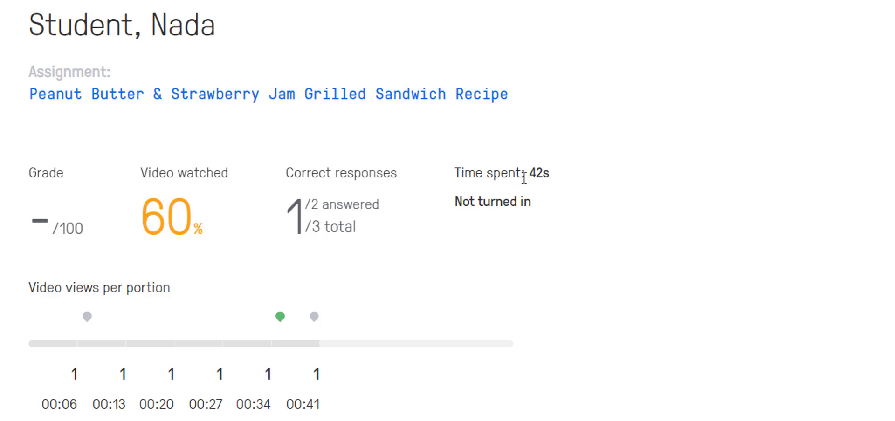
scroll(518, 184, down, 5)
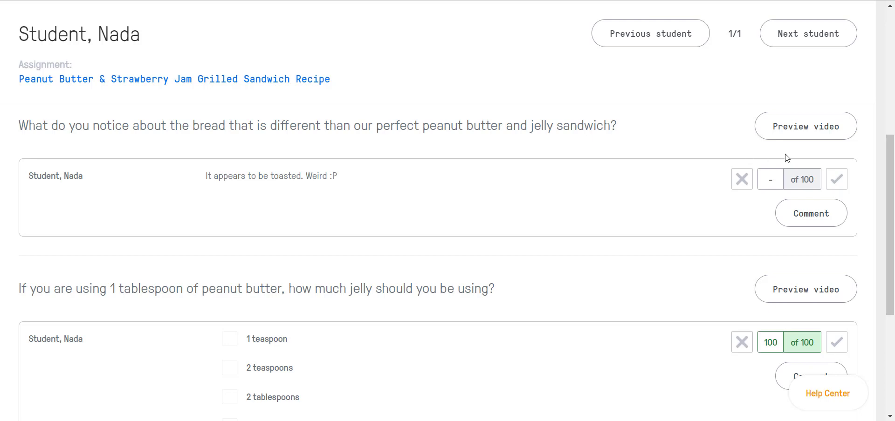
Try correct and incorrect marks on the student's answer to the bread question, then leave it ungraded.
click(837, 182)
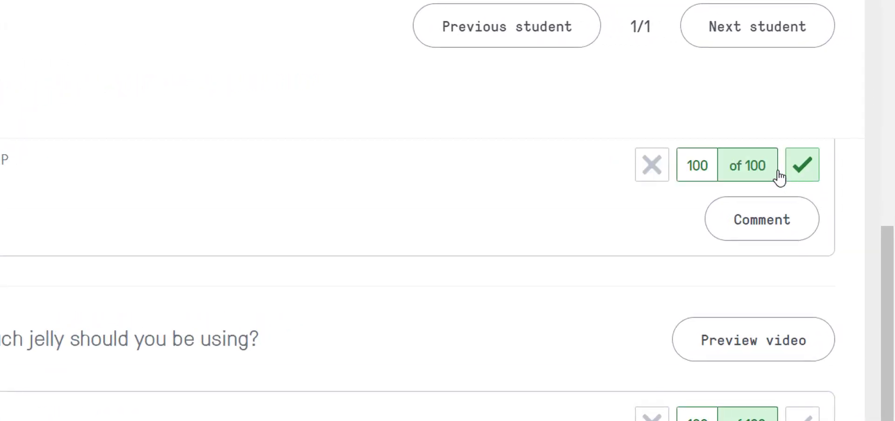
click(650, 174)
click(650, 173)
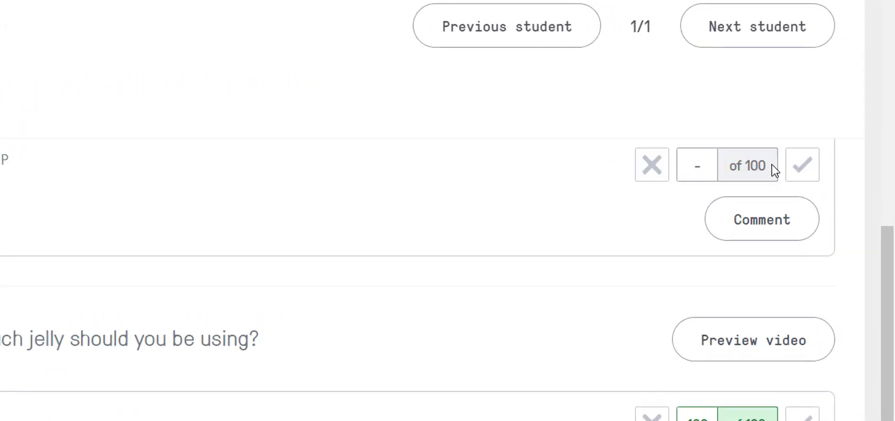
click(801, 170)
click(801, 170)
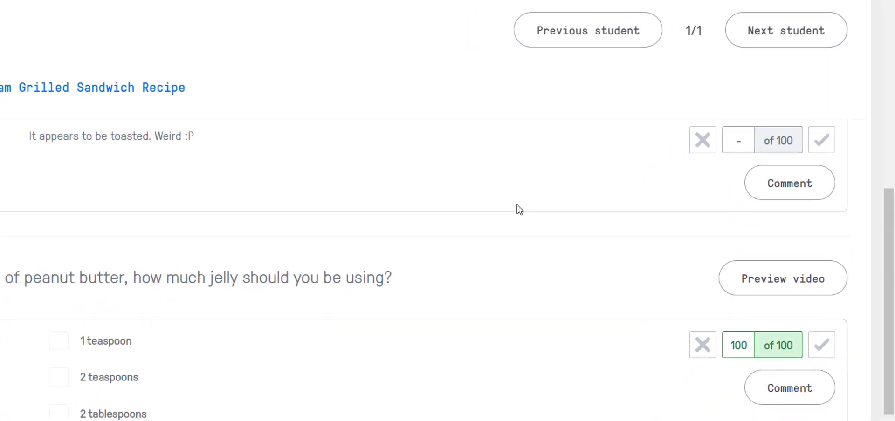
Try incorrect and correct marks on the student's jelly amount answer, then restore its score of 100.
scroll(419, 251, down, 3)
scroll(595, 176, down, 1)
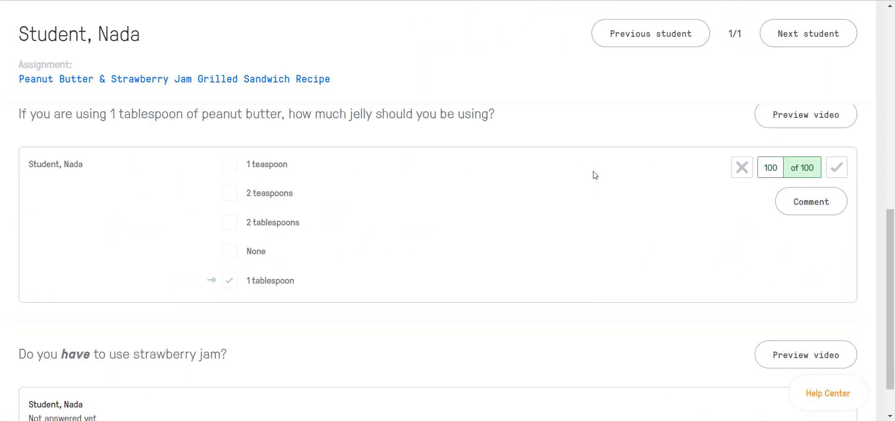
click(741, 167)
click(742, 168)
click(831, 170)
click(742, 168)
click(742, 167)
Review the strawberry jam question and return to the summary of the student's results.
scroll(657, 172, down, 1)
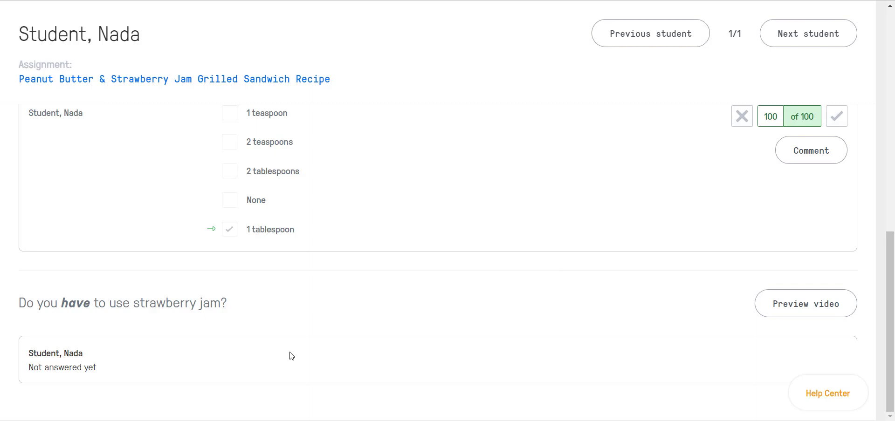
scroll(416, 304, up, 4)
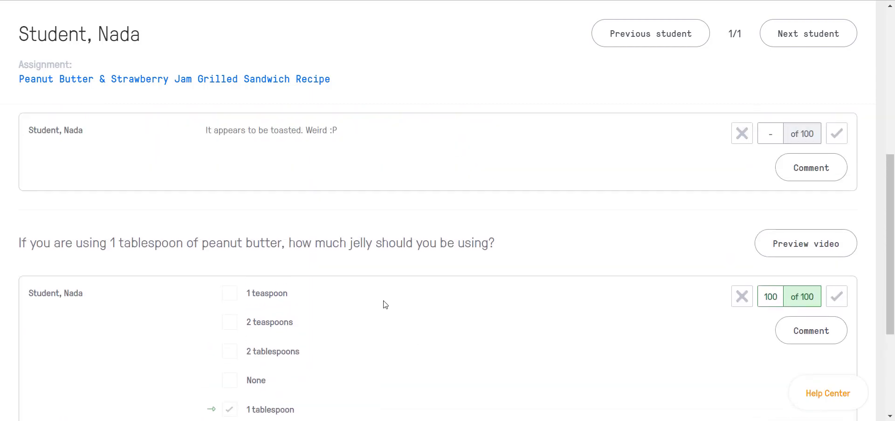
scroll(384, 303, up, 5)
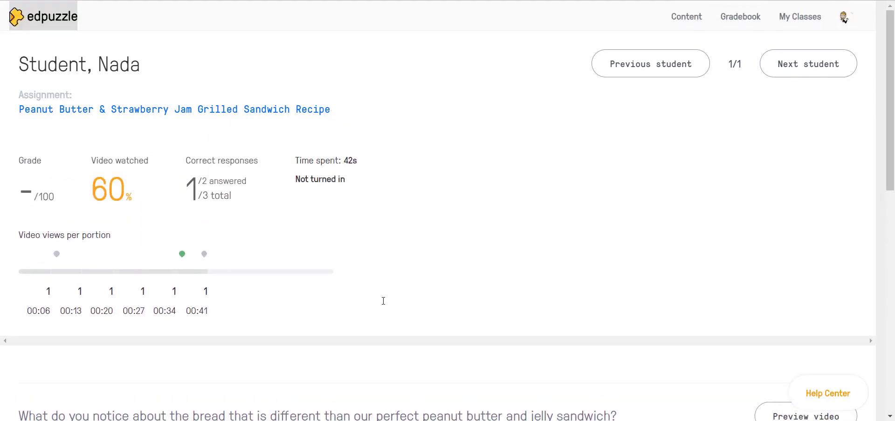